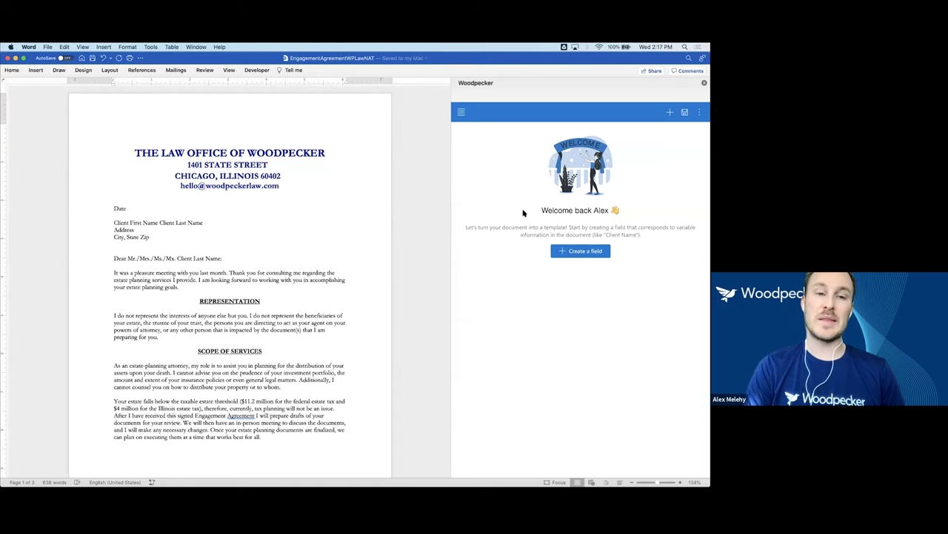
Create a field named Date of type Date, with the format "Wednesday, August 18, 2021" and Today as its default
left_click(588, 251)
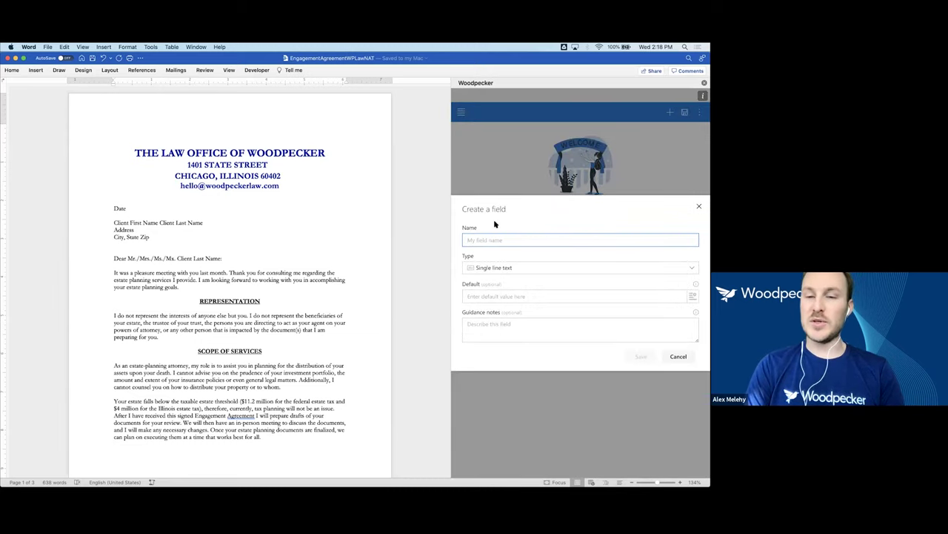
type("Date")
left_click(507, 268)
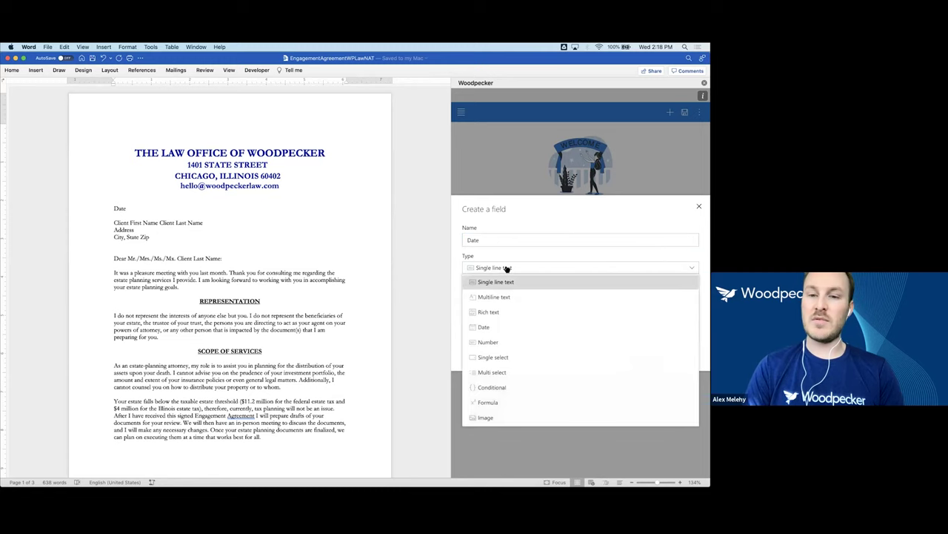
left_click(500, 330)
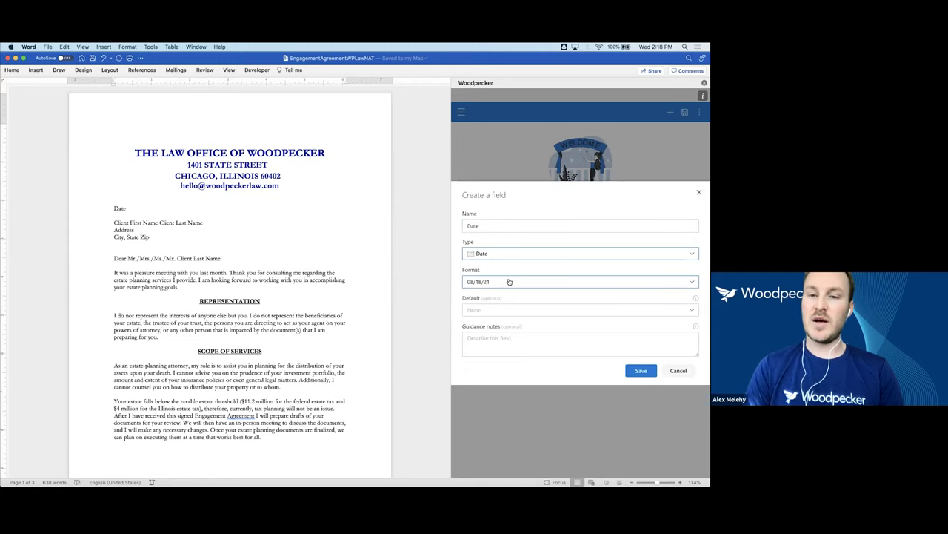
left_click(509, 281)
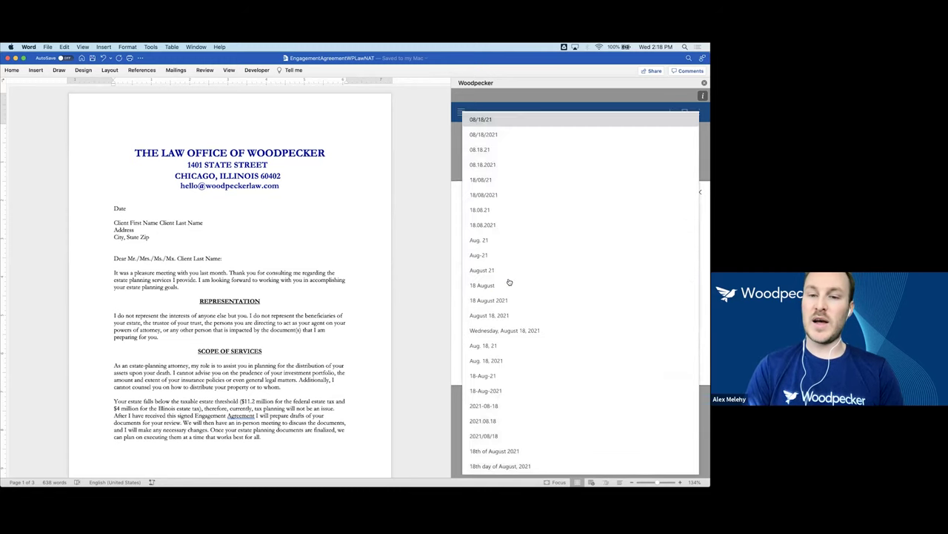
left_click(517, 332)
left_click(491, 312)
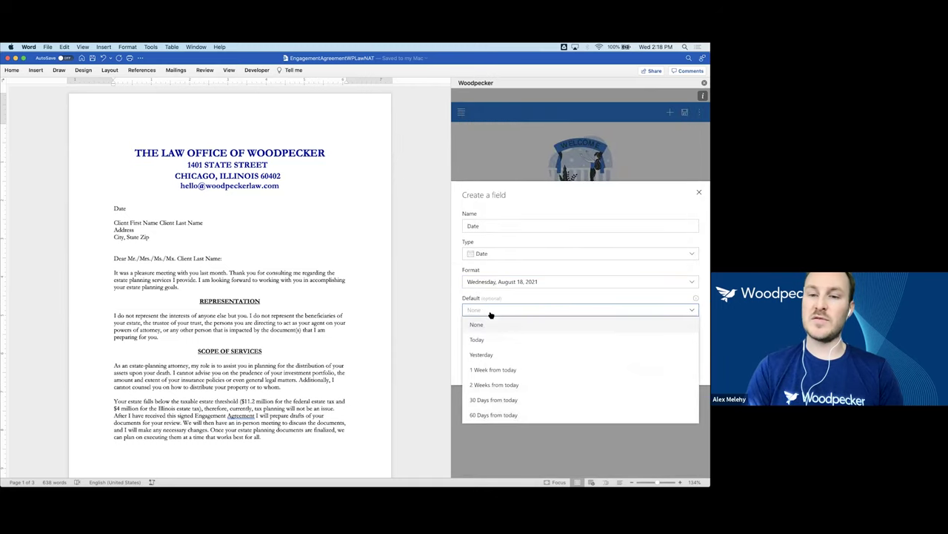
left_click(487, 338)
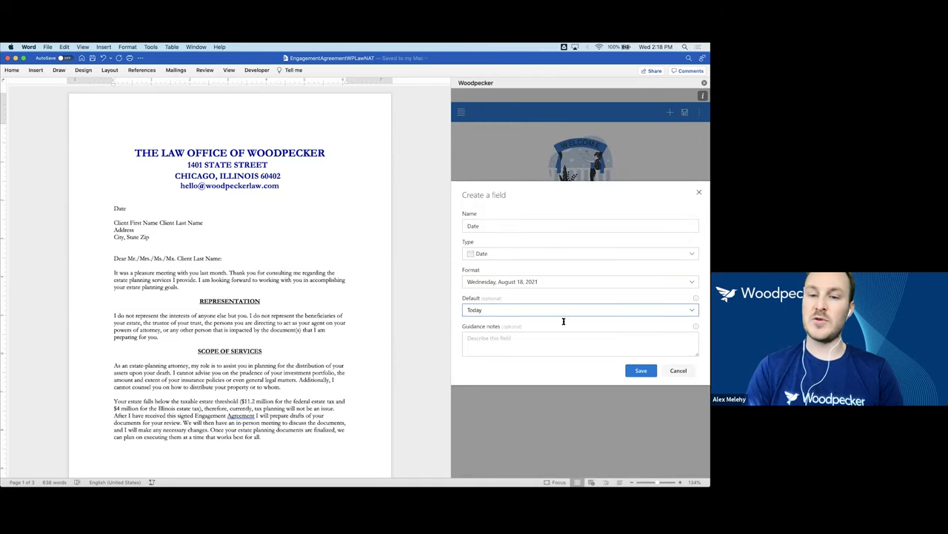
left_click(638, 370)
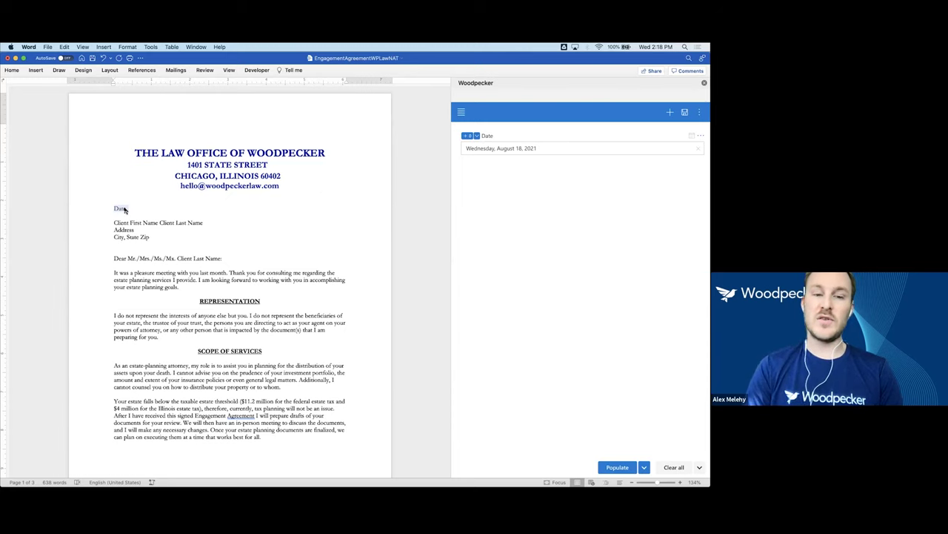
Replace the "Date" placeholder beneath the letterhead with the Date field
double_click(123, 209)
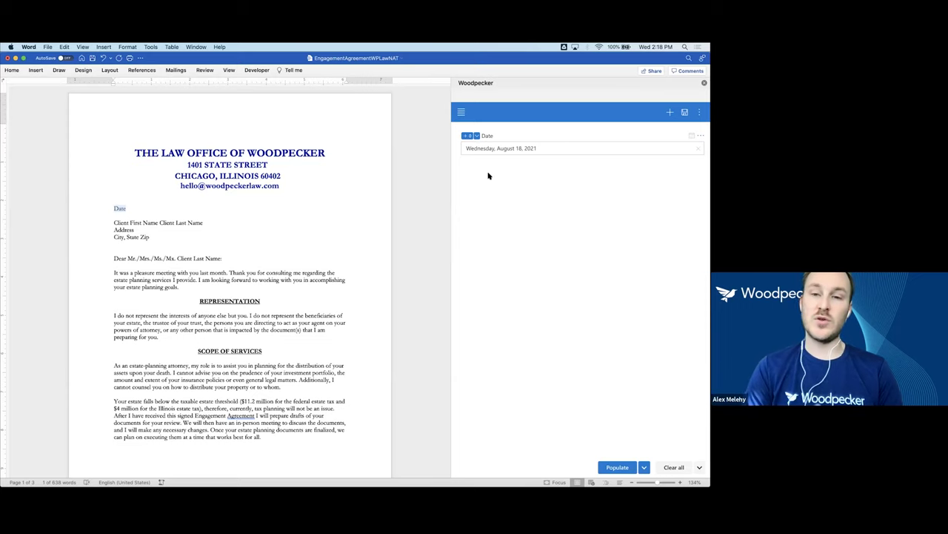
left_click(466, 135)
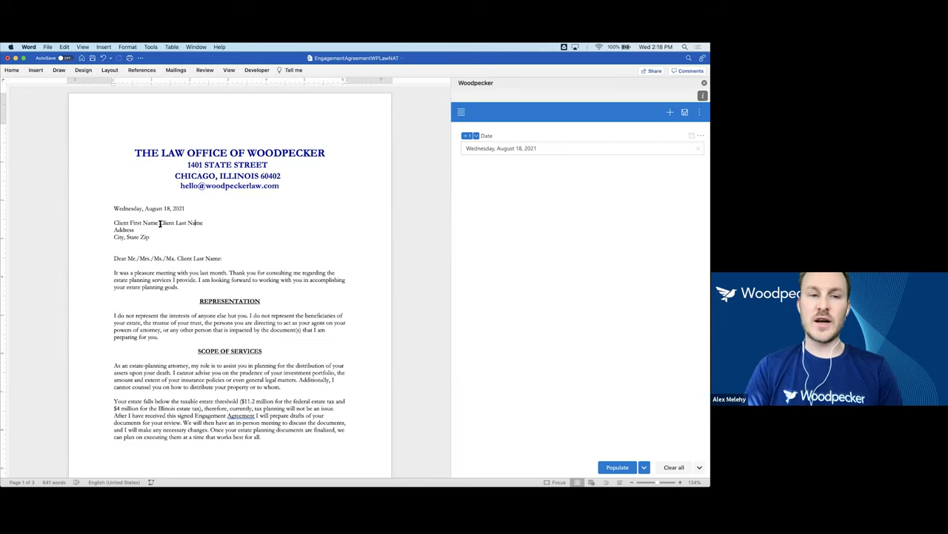
left_click(467, 137)
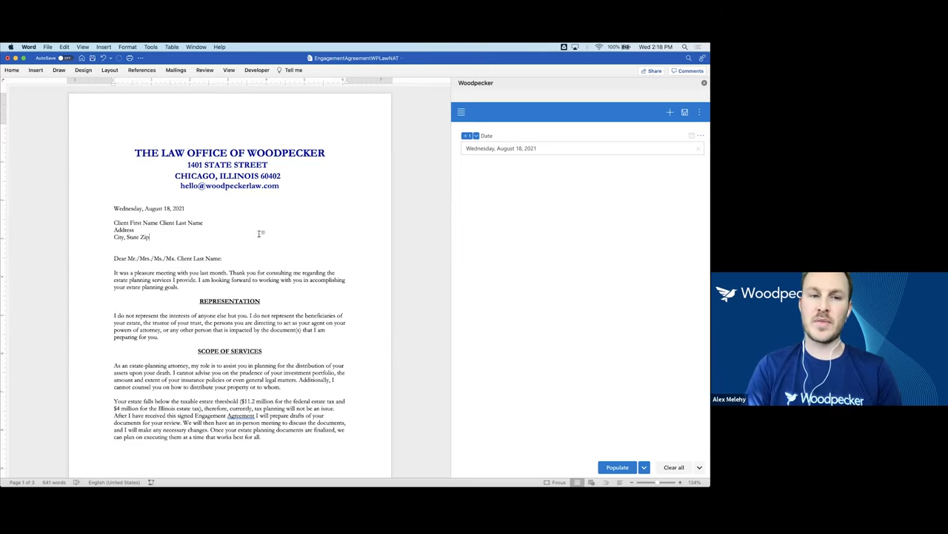
Create a single line text field named "Client First Name"
left_click(670, 113)
type("Client First Name")
left_click(510, 256)
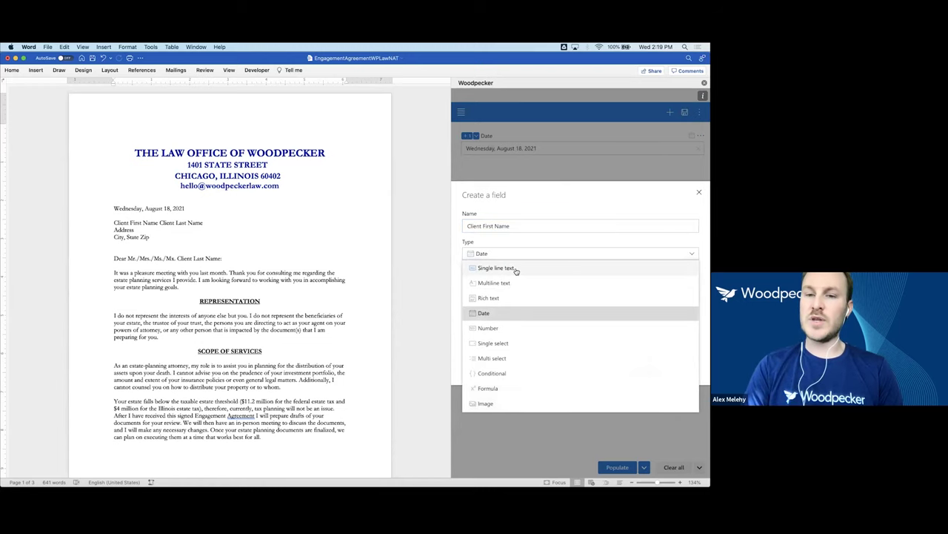
left_click(514, 267)
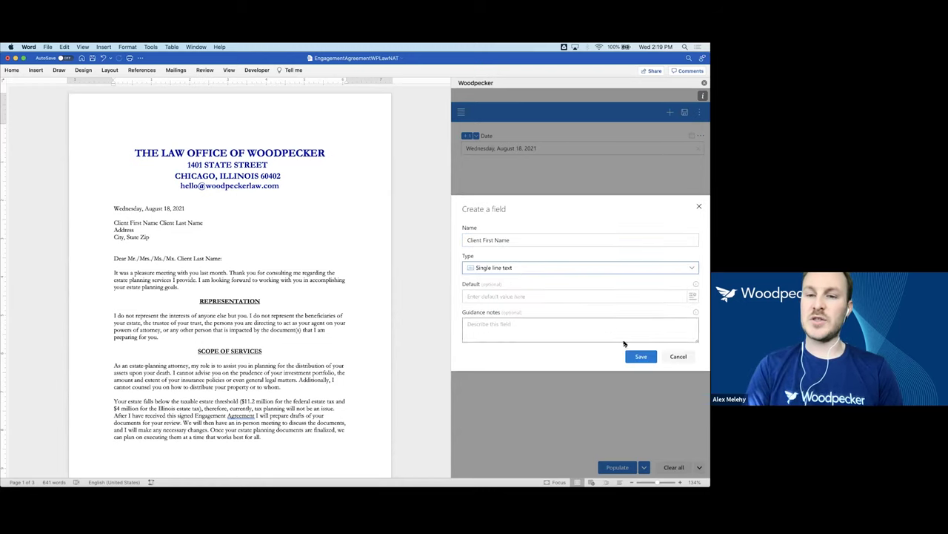
left_click(639, 355)
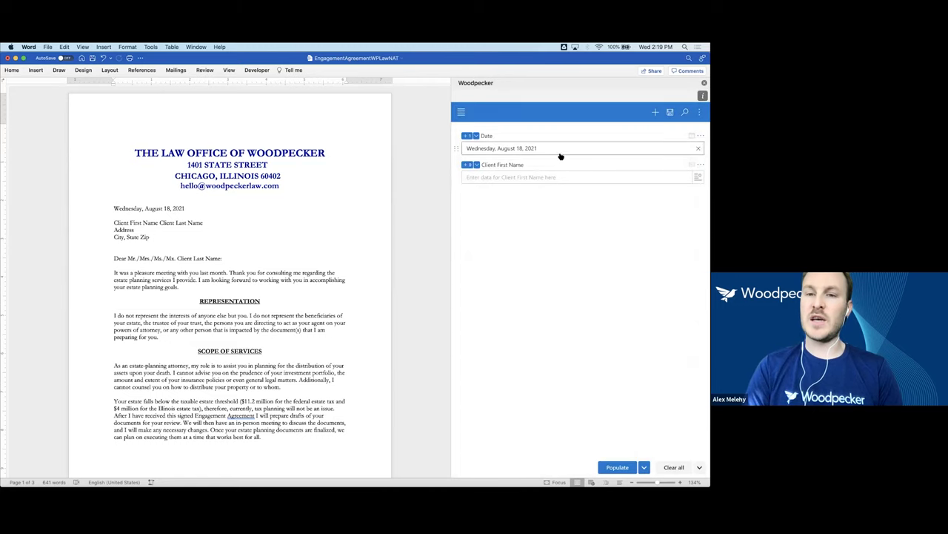
Replace the "Client First Name" placeholder in the address block with the matching field
left_click_drag(114, 222, 150, 225)
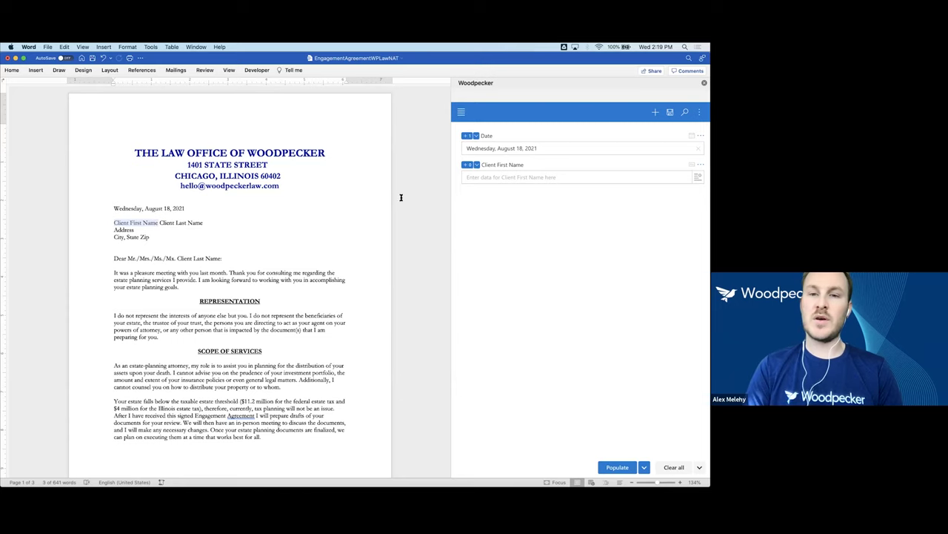
left_click(466, 164)
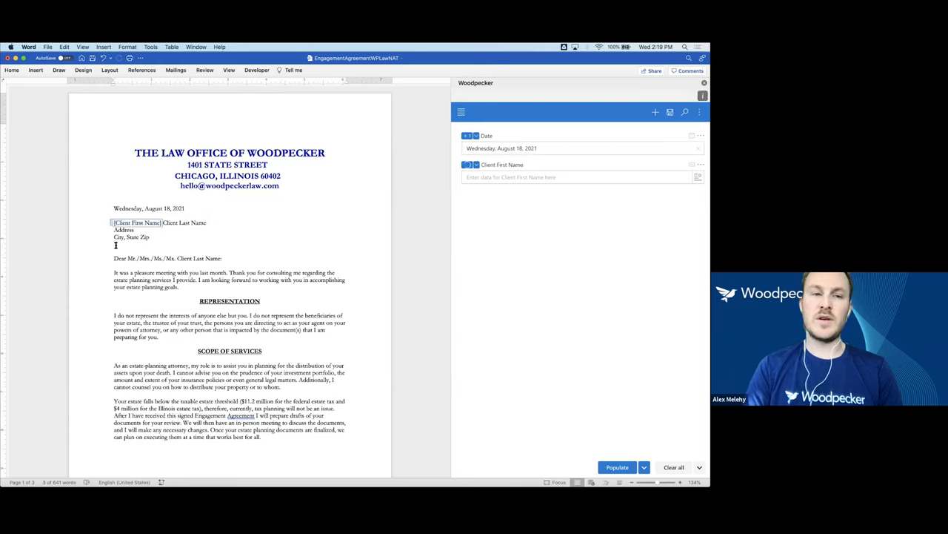
left_click(173, 248)
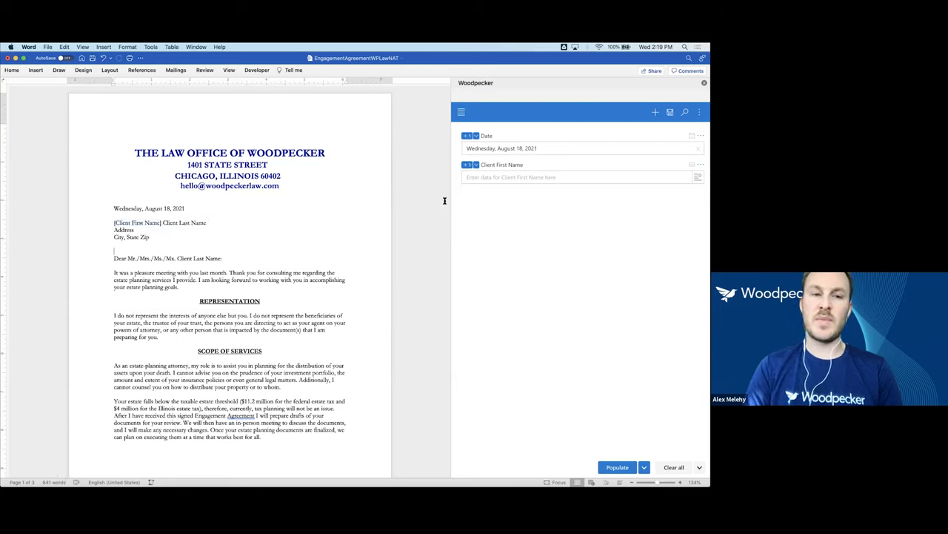
Duplicate the Client First Name field and name the copy "Client Last Name"
left_click(700, 165)
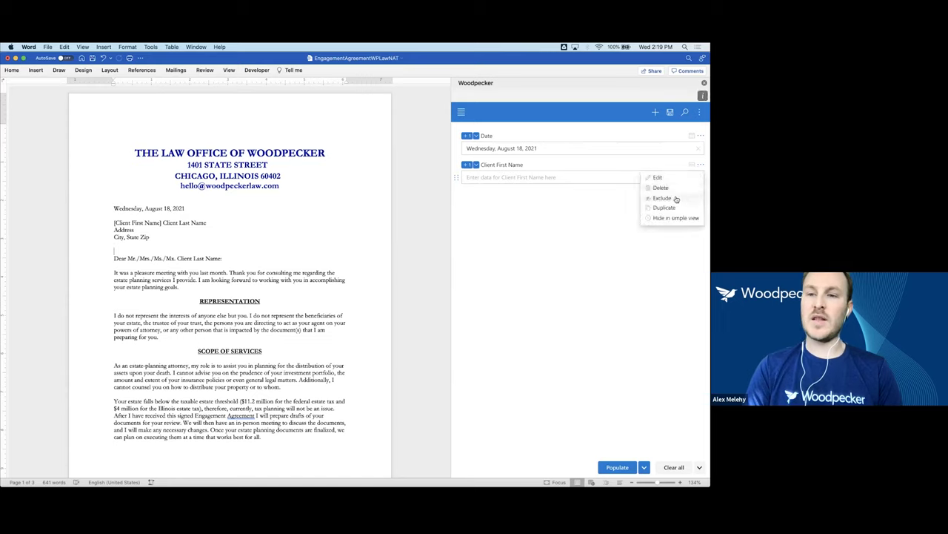
left_click(674, 209)
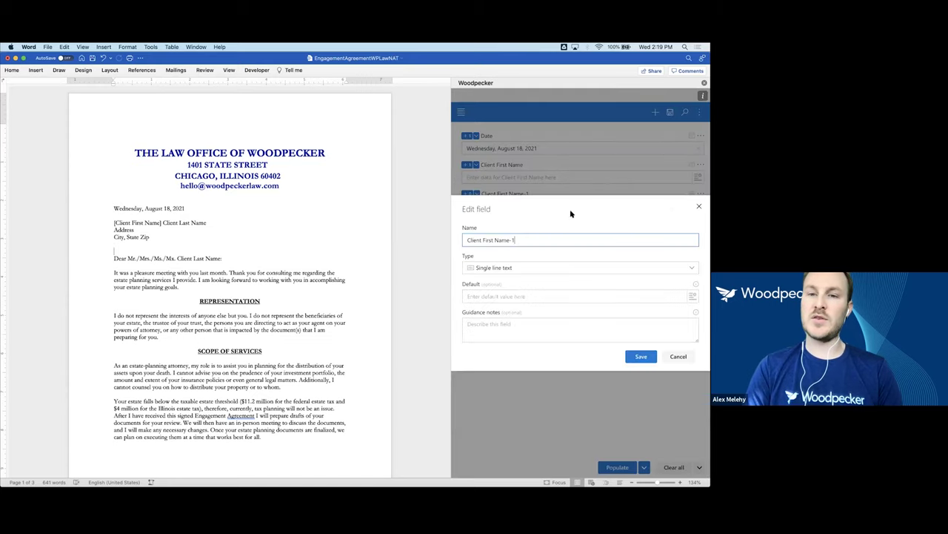
left_click_drag(522, 240, 486, 240)
type("Last Name")
left_click(641, 356)
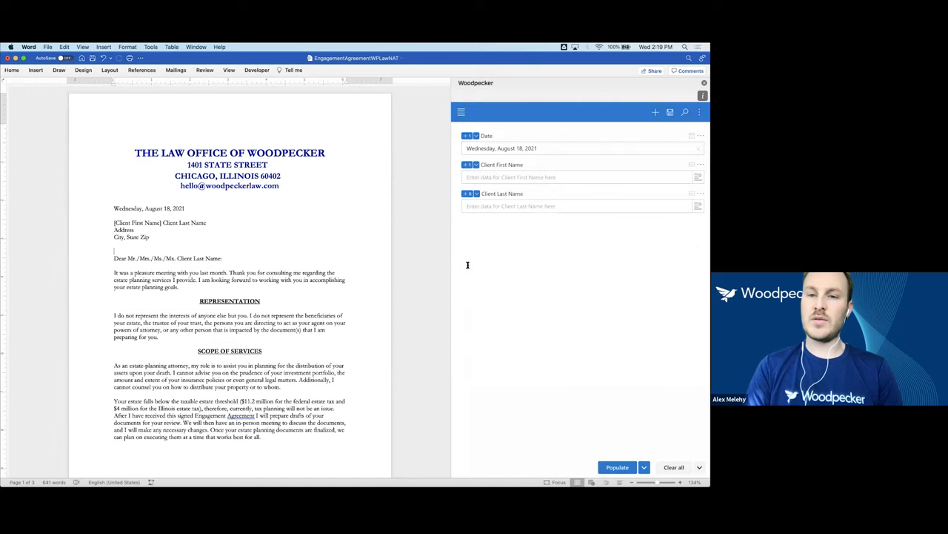
Replace the "Client Last Name" placeholder in the address block with the matching field
left_click_drag(163, 223, 204, 224)
left_click(467, 194)
left_click(237, 249)
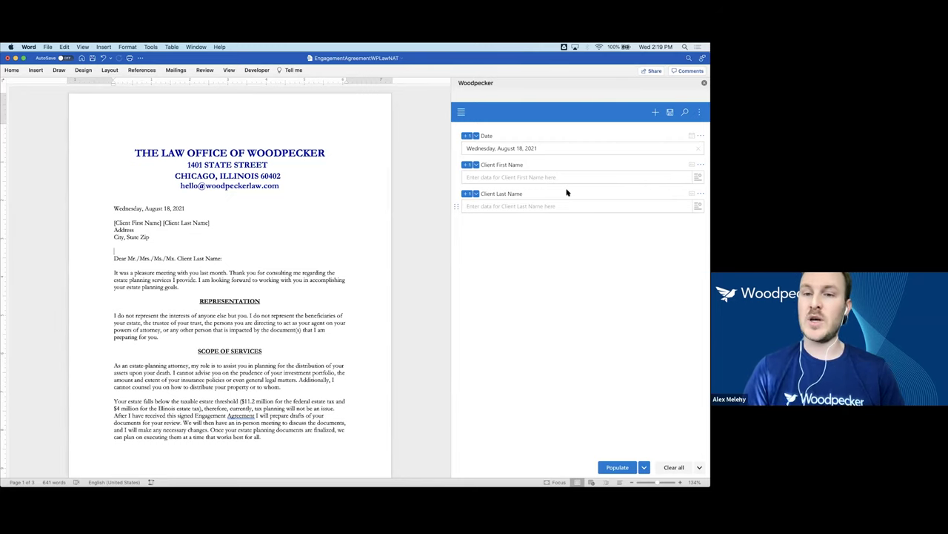
Save the template to the document collection, overwriting the existing copy
left_click(671, 114)
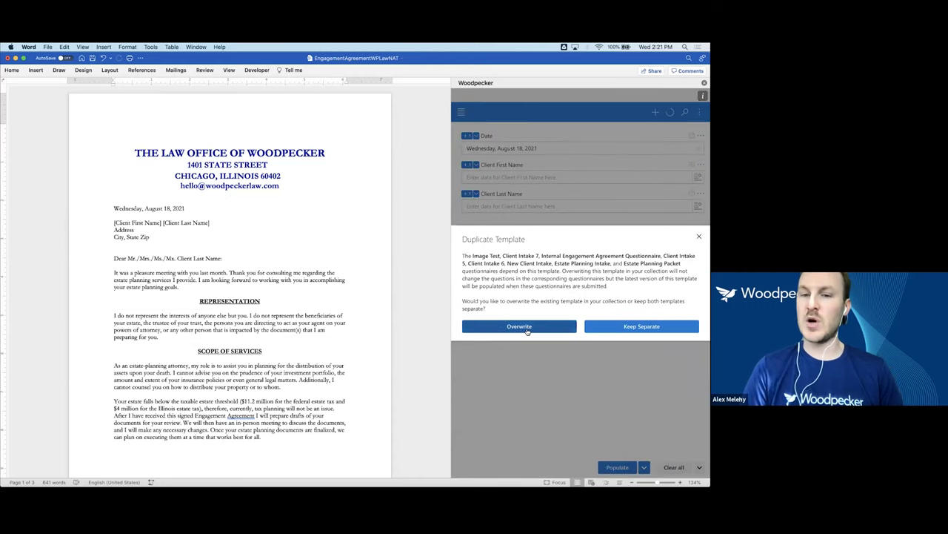
left_click(528, 330)
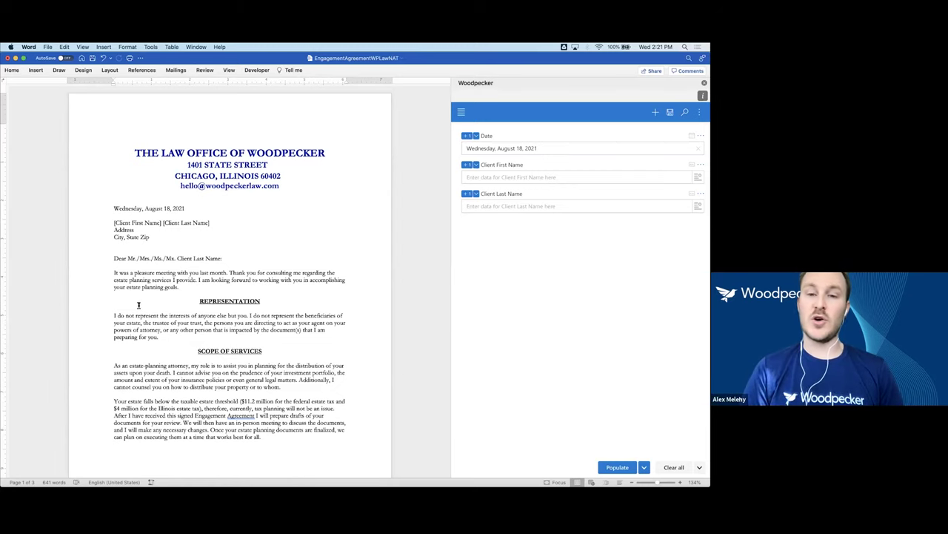
Set the Date field to Thursday, August 26, 2021, enter the client's first and last name, and populate the document
left_click(575, 154)
left_click(521, 224)
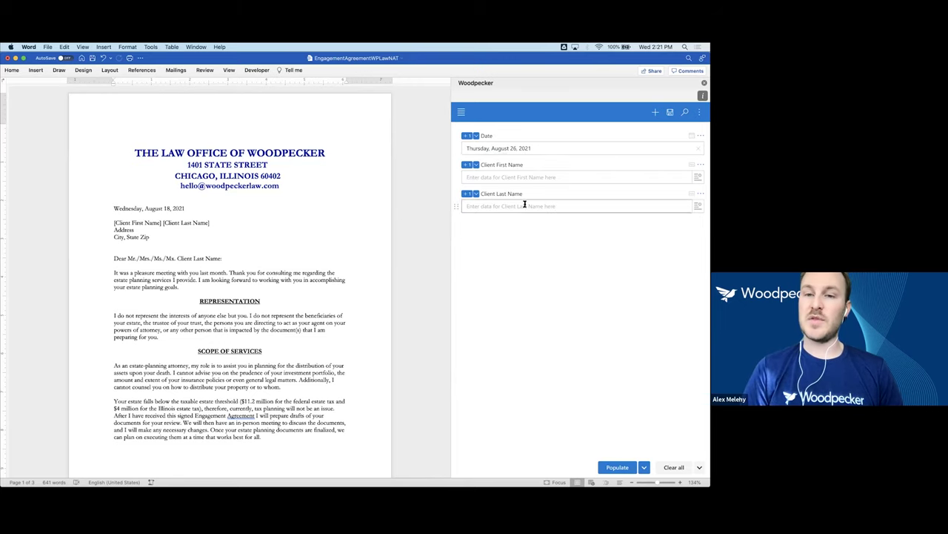
left_click(519, 177)
type("John")
key("Tab")
type("Smith")
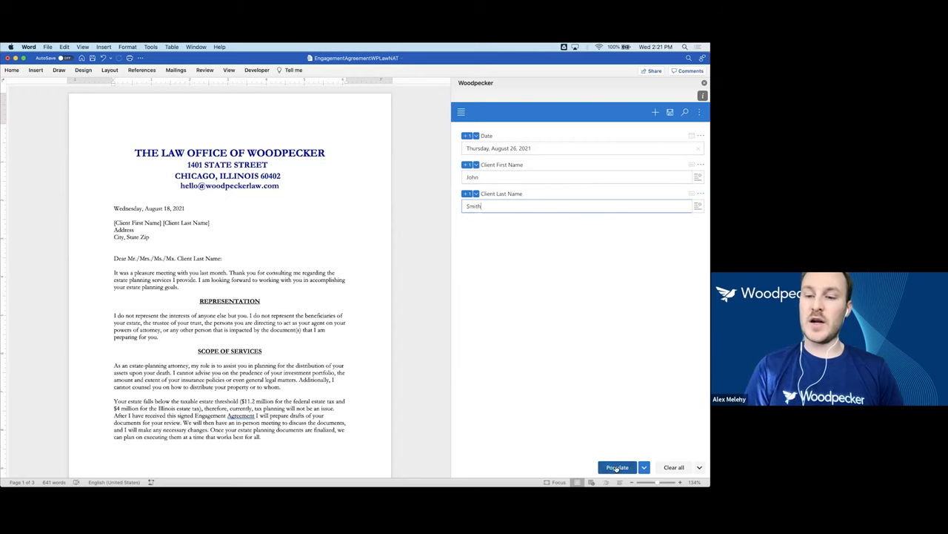
left_click(615, 467)
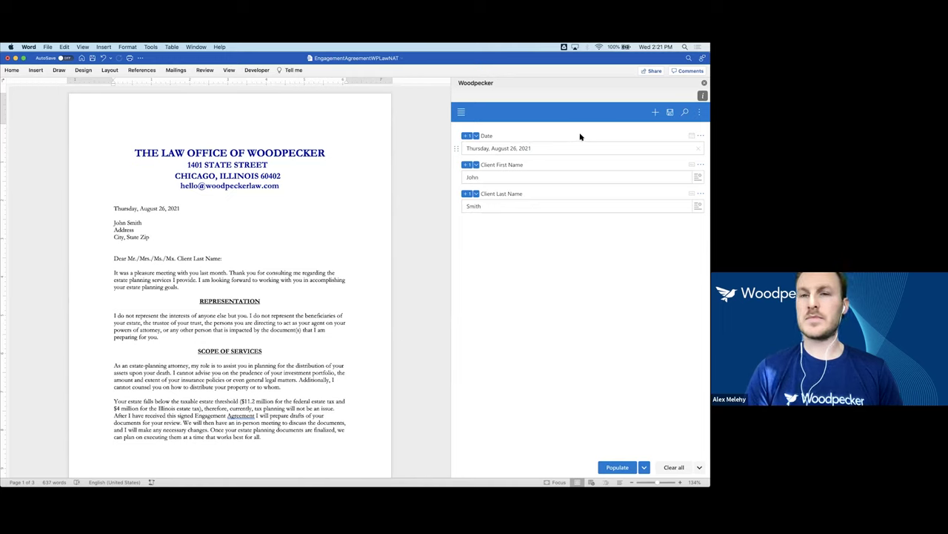
Look through the stored templates and folders in the document collection, and return to the field list
left_click(461, 112)
left_click(478, 127)
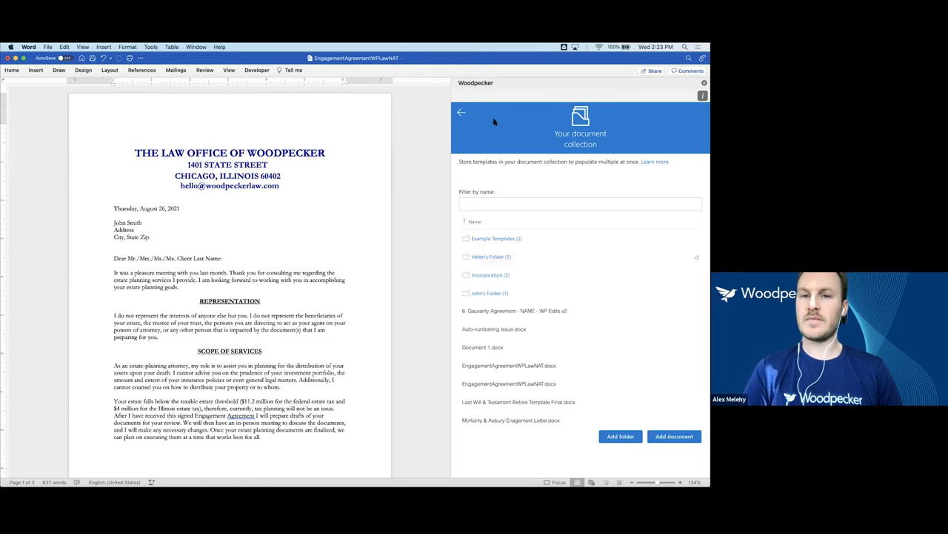
left_click(461, 112)
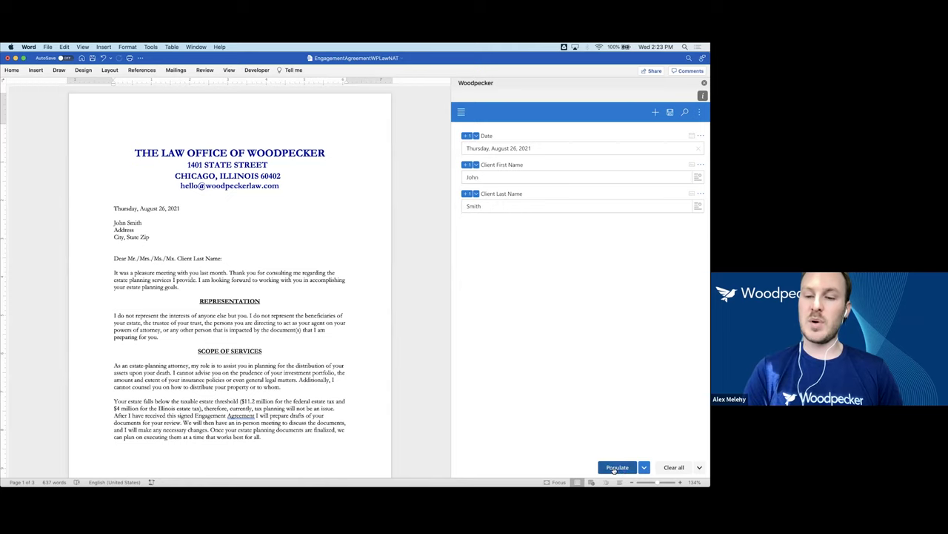
Start populating multiple documents as DOCX, filtering by "will" and including "Last Will & Testament Before Template Final.docx"
left_click(643, 468)
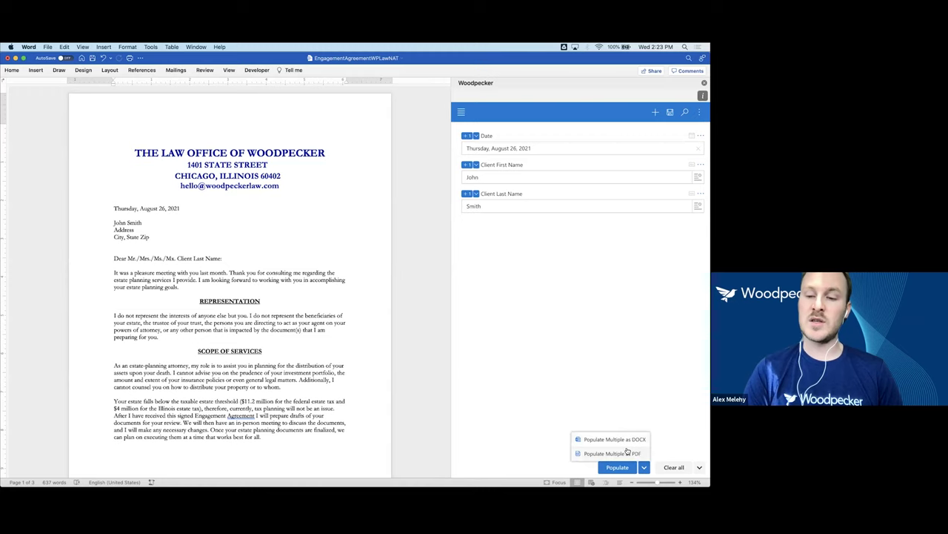
left_click(626, 439)
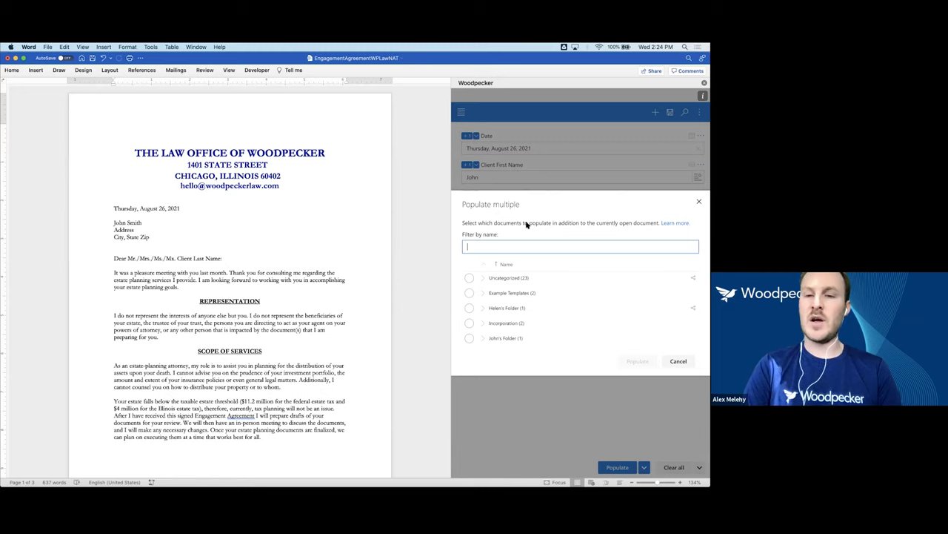
type("will")
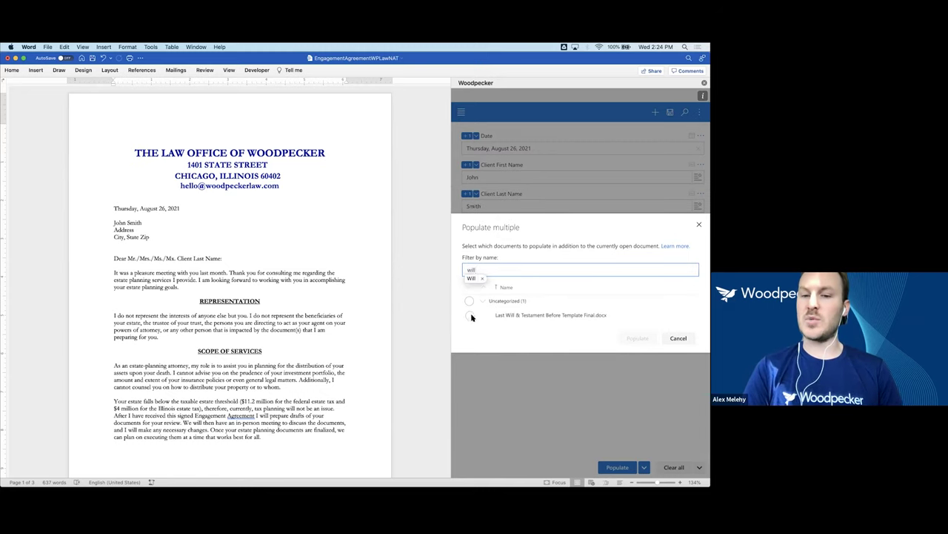
left_click(471, 316)
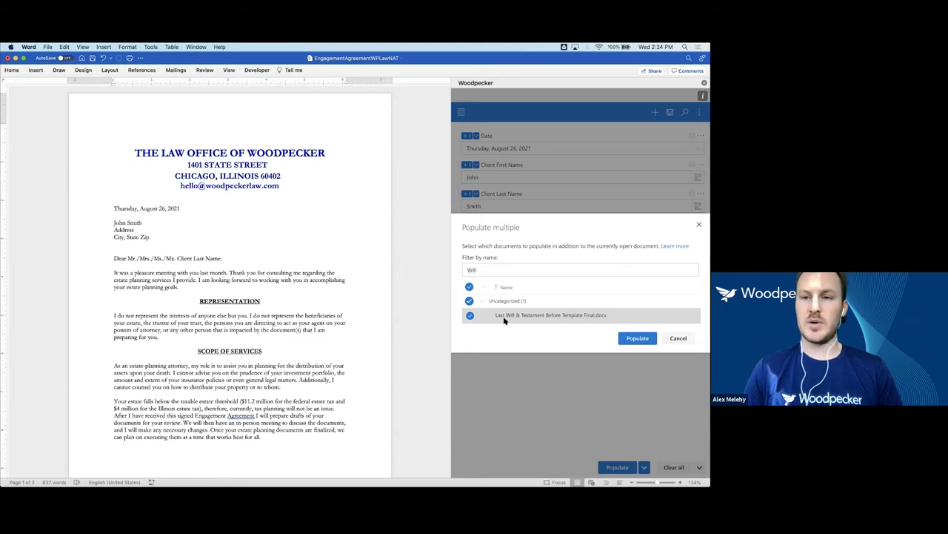
left_click(634, 338)
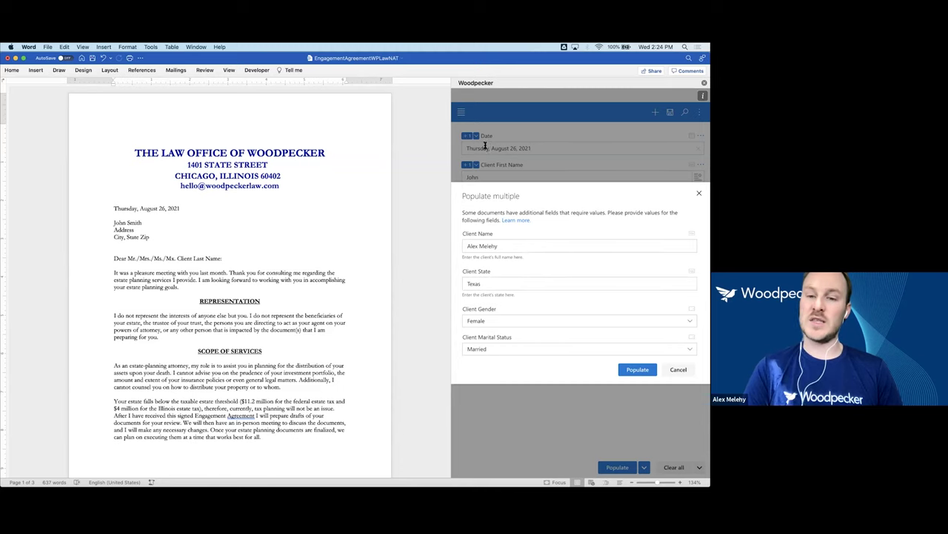
Fill in the client's full name, set the state to California, gender to Male and marital status to Single, and populate the documents
triple_click(495, 248)
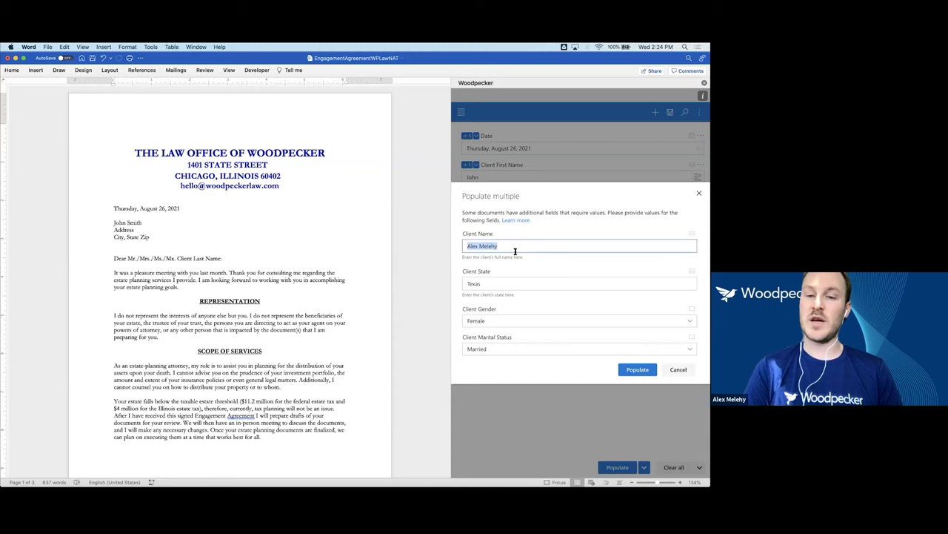
type("John Smith")
key("Tab")
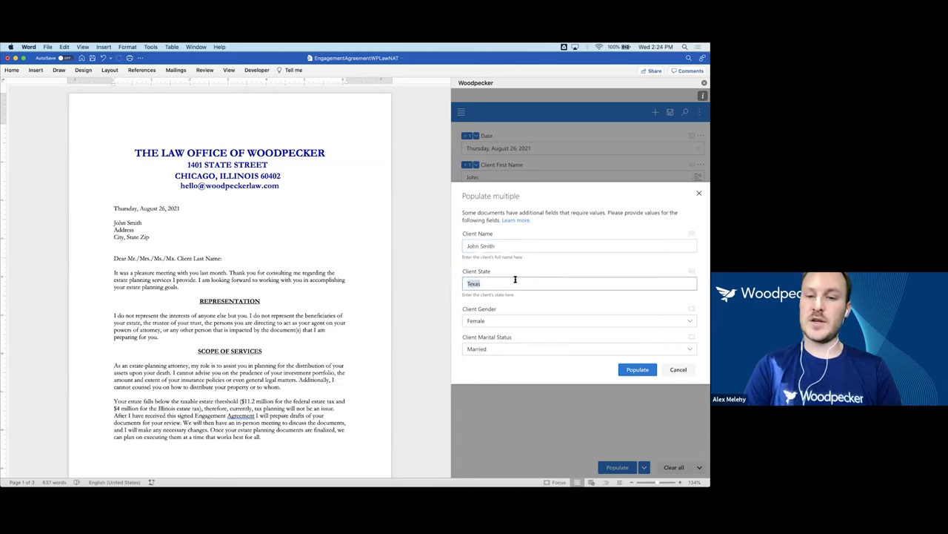
type("California")
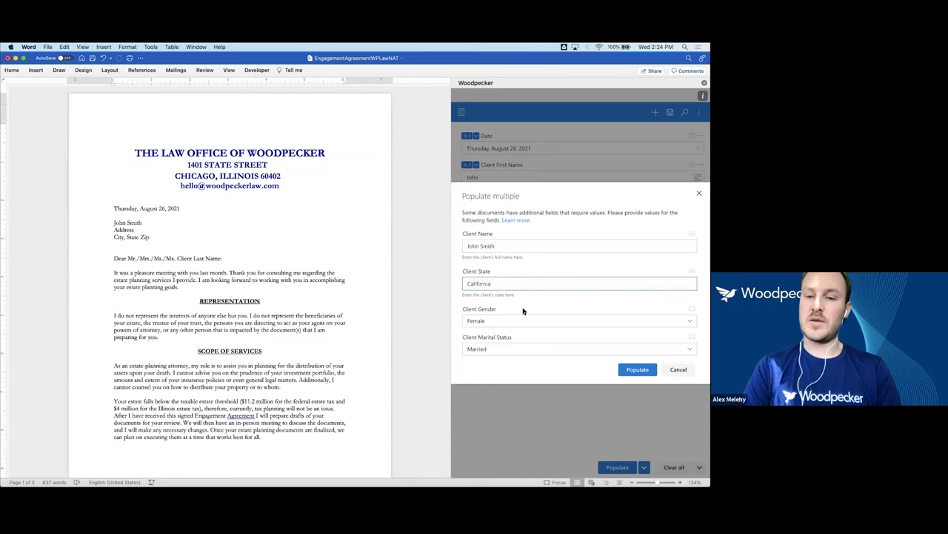
left_click(519, 320)
left_click(494, 350)
left_click(488, 354)
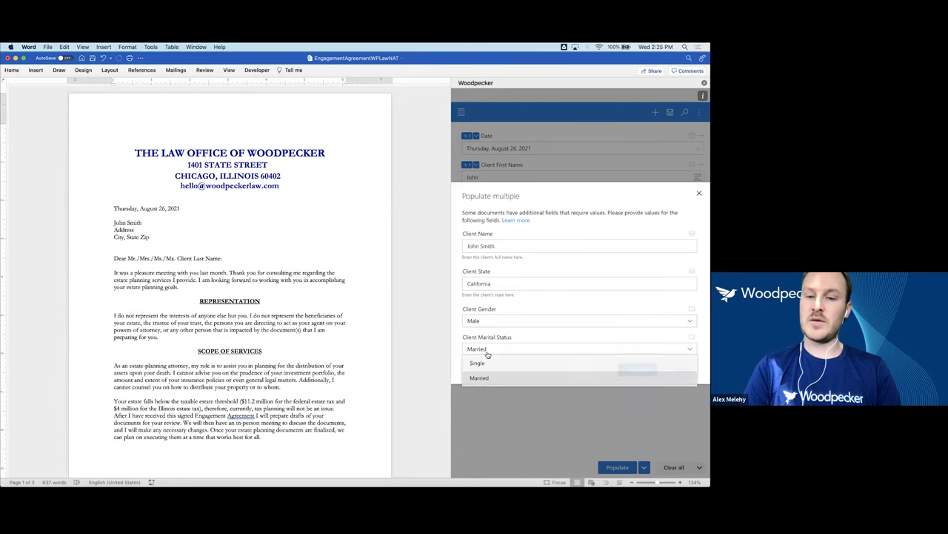
left_click(487, 366)
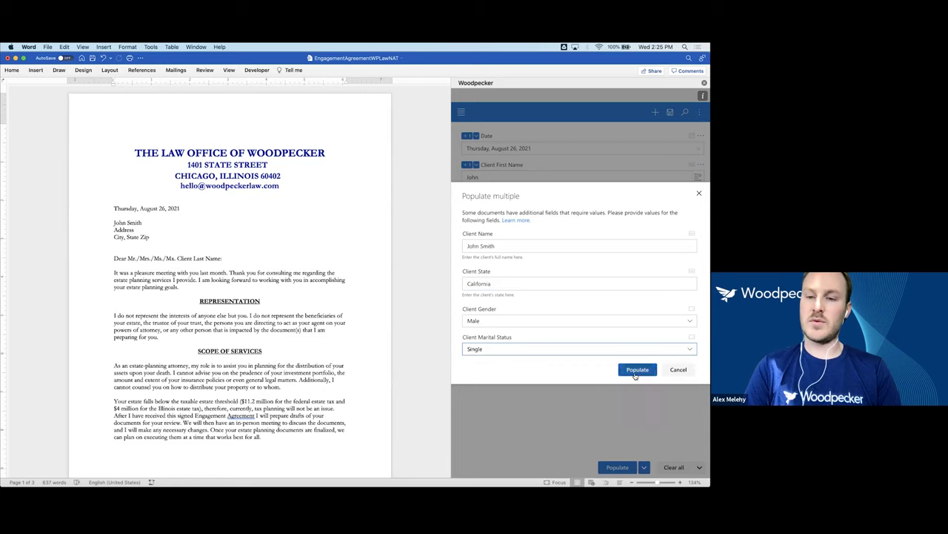
left_click(636, 370)
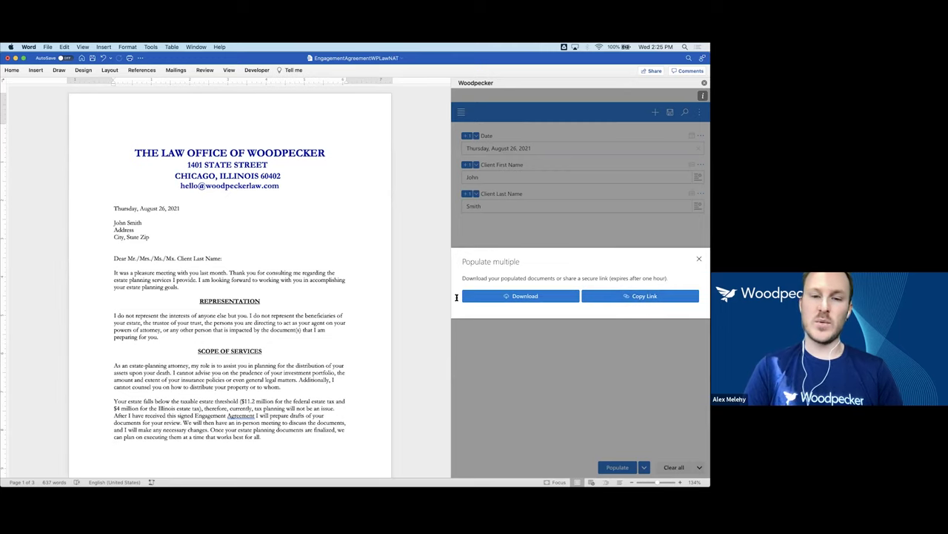
Download the populated documents as a Zip archive to the Desktop and open the extracted folder
left_click(467, 296)
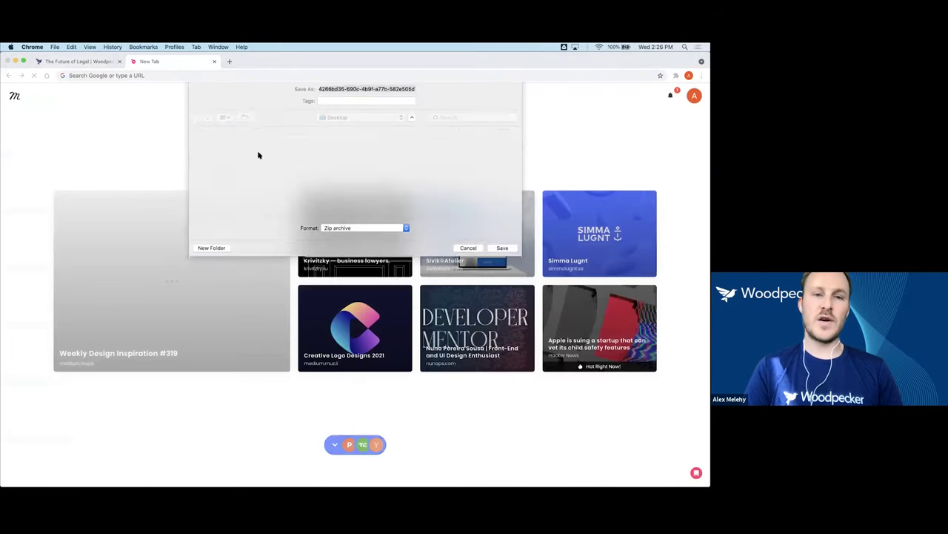
left_click(25, 477)
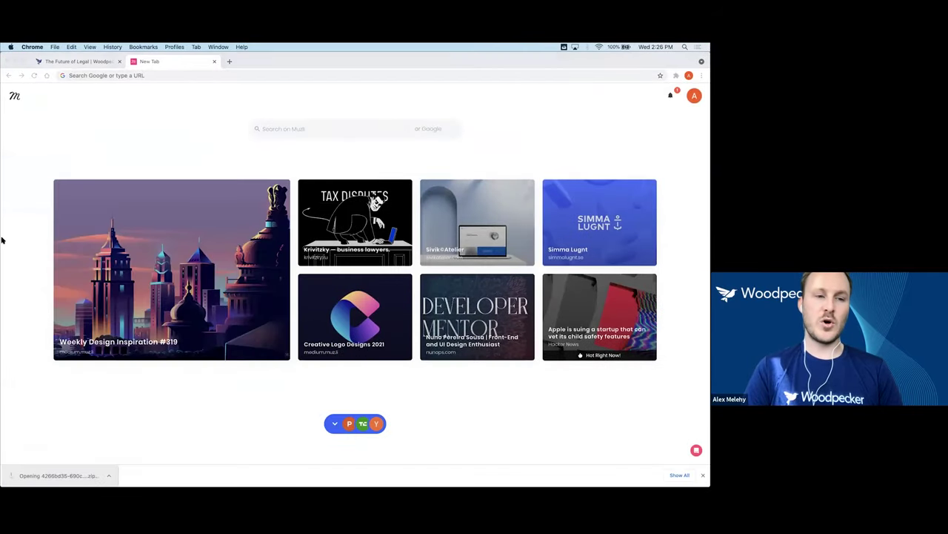
left_click(18, 186)
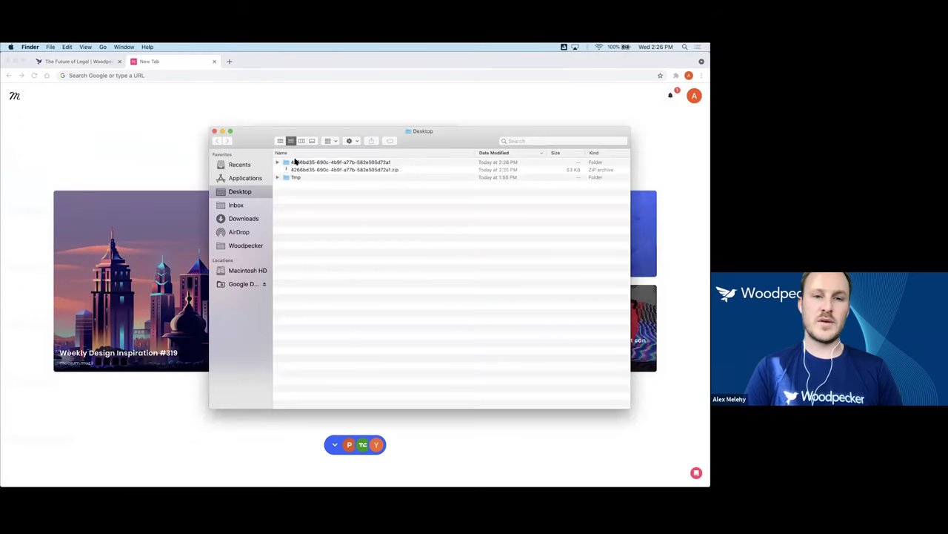
double_click(297, 162)
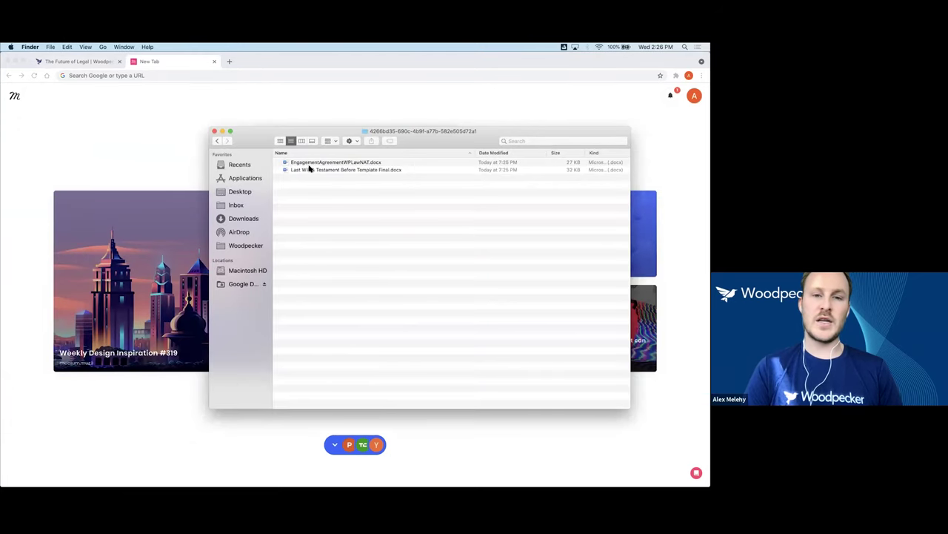
Preview EngagementAgreementWPLawNAT.docx and Last Will & Testament Before Template Final.docx, and close the folder window
left_click(312, 162)
key("space")
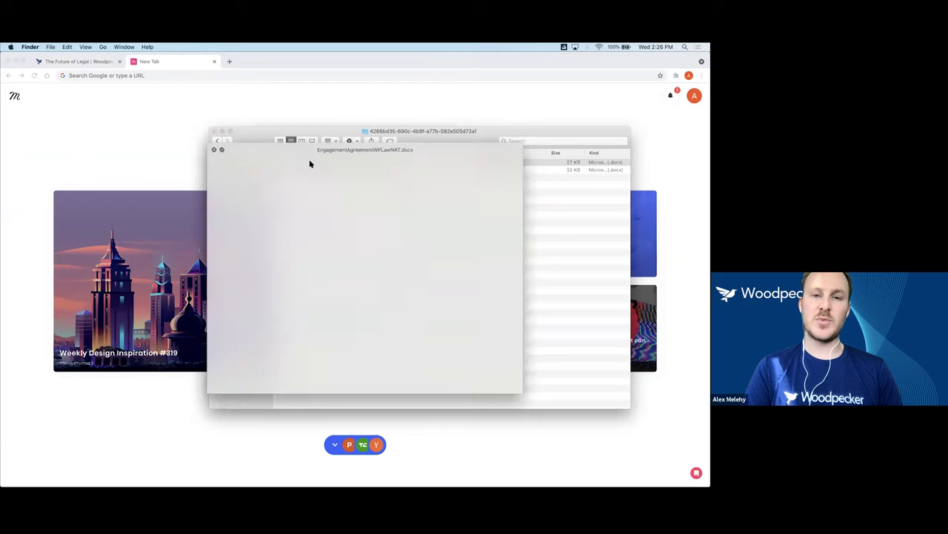
key("Down")
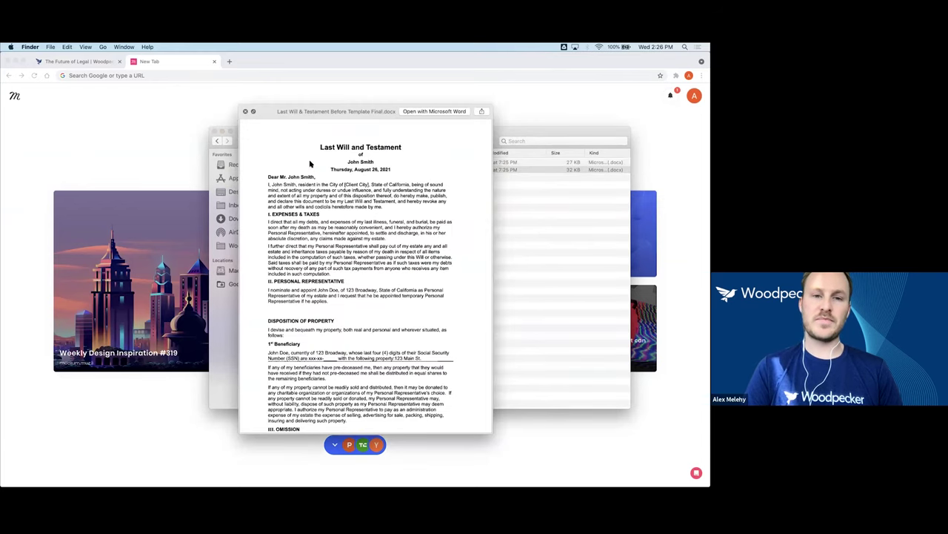
key("space")
left_click(214, 131)
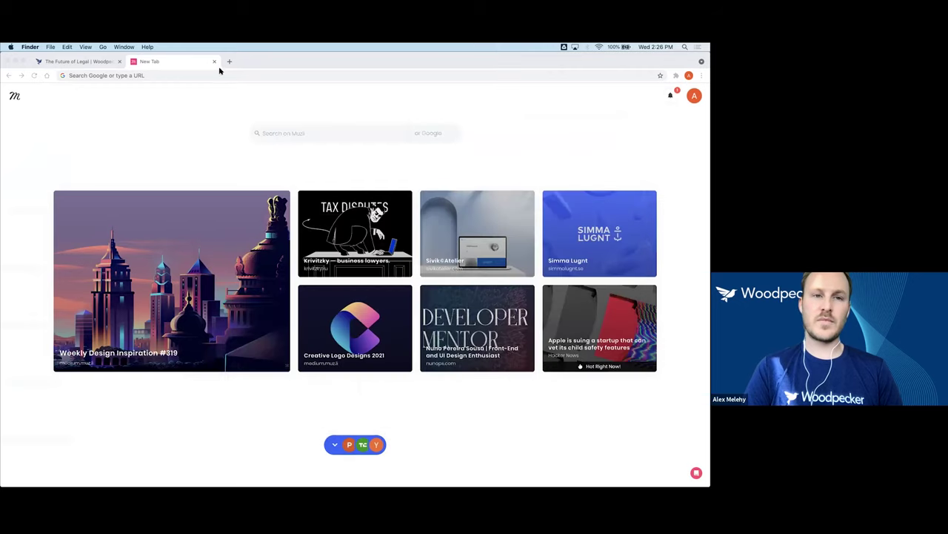
Close the blank browser tab, switch back to the engagement agreement in Word and dismiss the multiple-document download prompt
left_click(214, 62)
key("ctrl+Up")
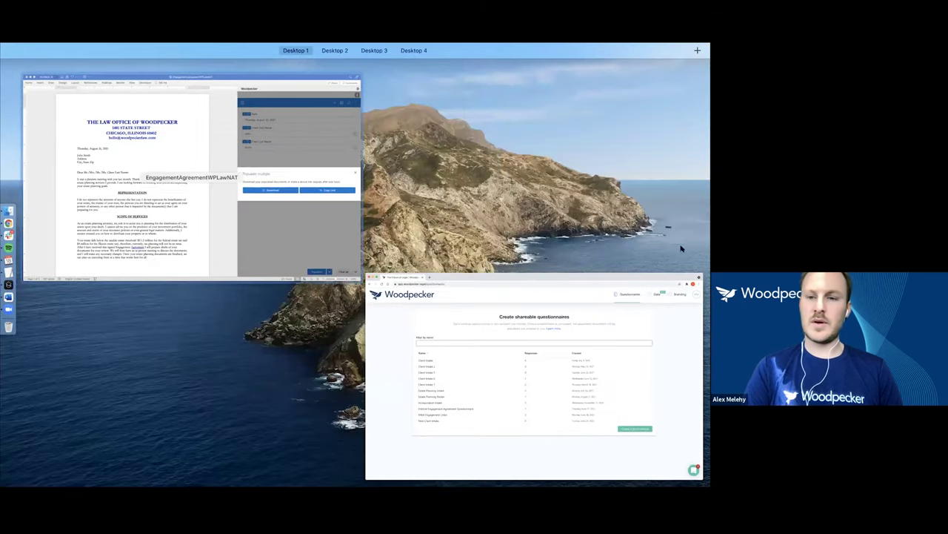
left_click(191, 180)
left_click(691, 257)
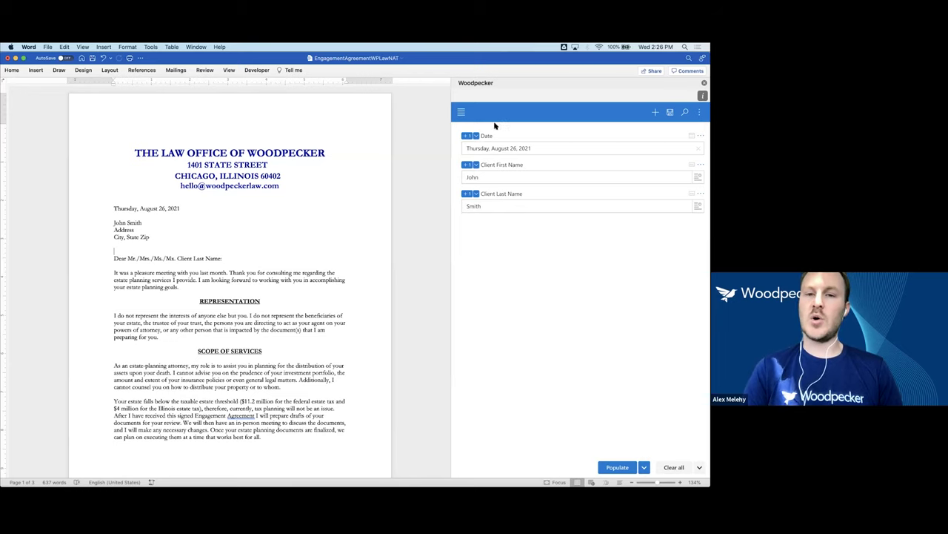
Open the Woodpecker questionnaires page in Chrome and start creating a shareable questionnaire
left_click(460, 113)
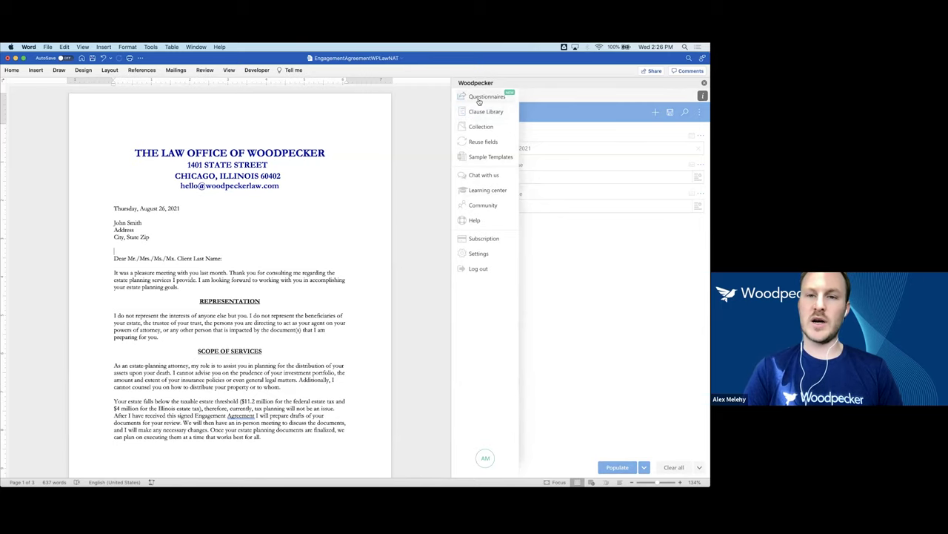
left_click(478, 102)
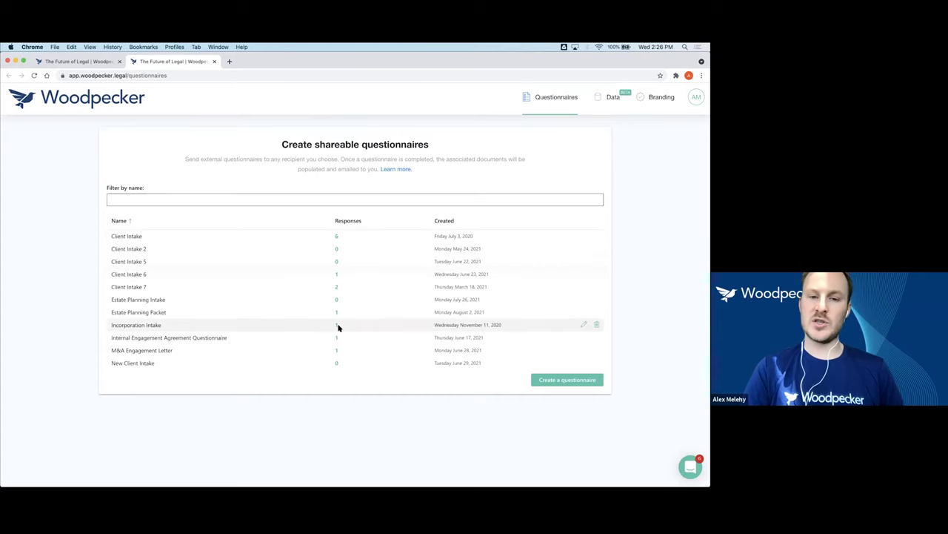
left_click(545, 383)
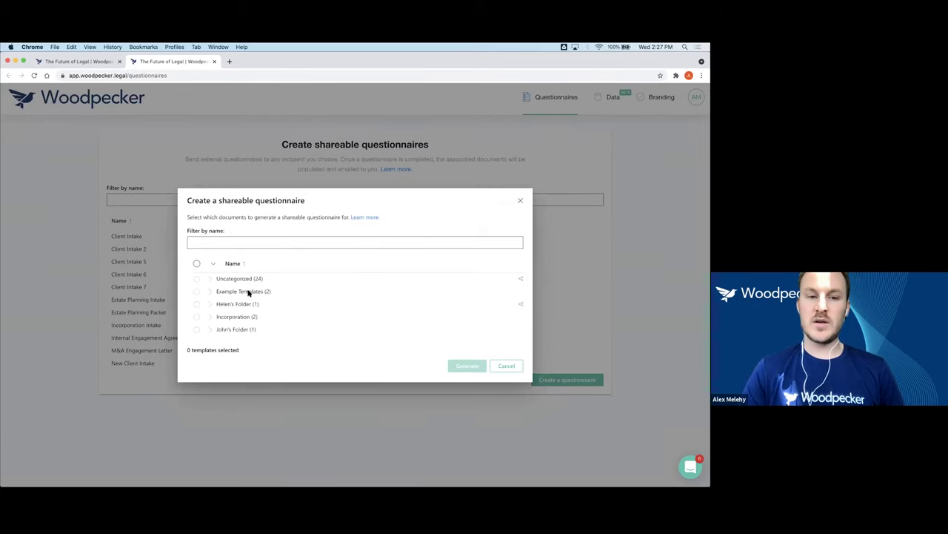
Generate the questionnaire from the first EngagementAgreementWPLawNAT.docx and Last Will & Testament Before Template Final.docx, and name it "Client intake (wills)"
left_click(243, 242)
type("e")
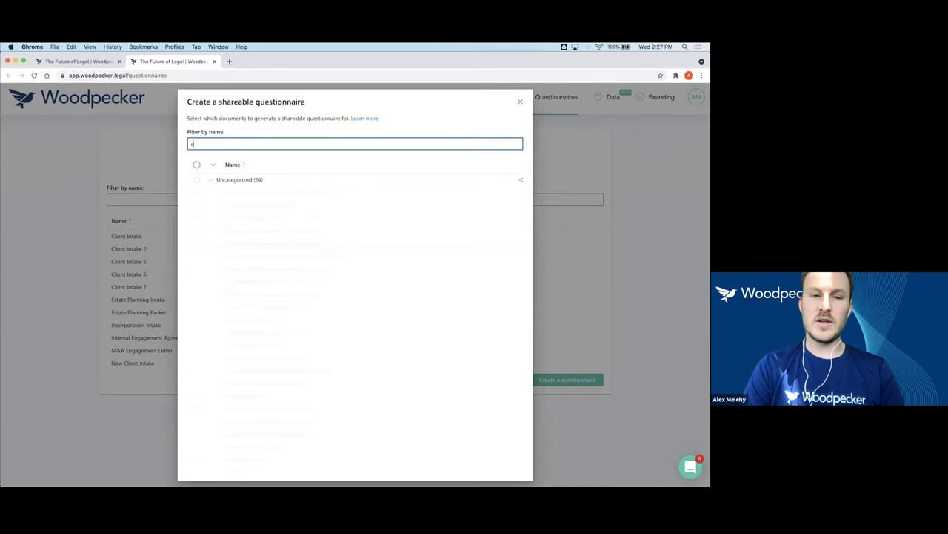
type("ngag")
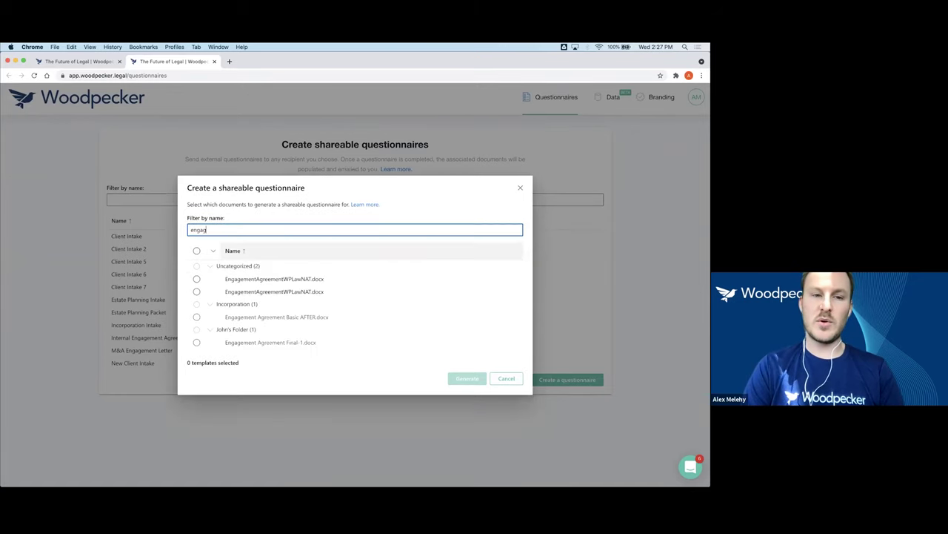
left_click(264, 281)
double_click(239, 232)
type("will")
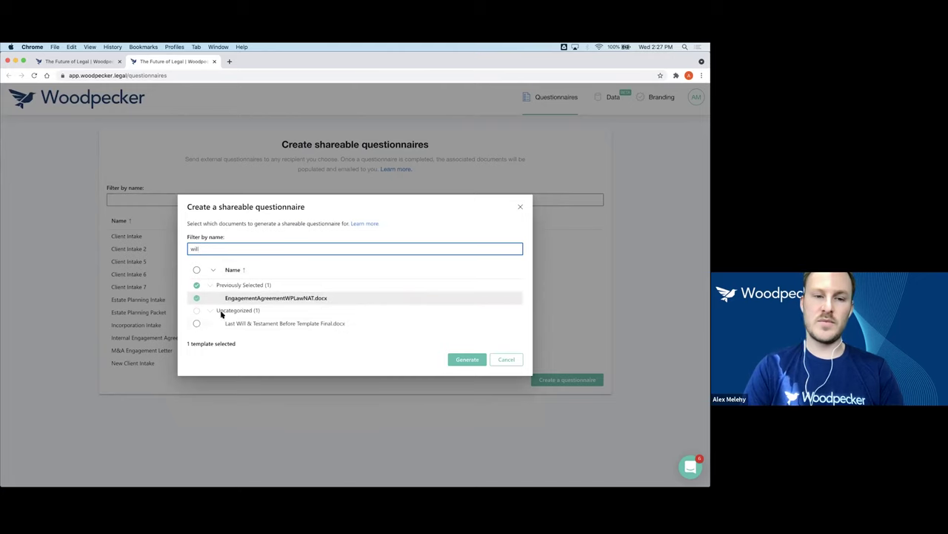
left_click(222, 322)
left_click(461, 361)
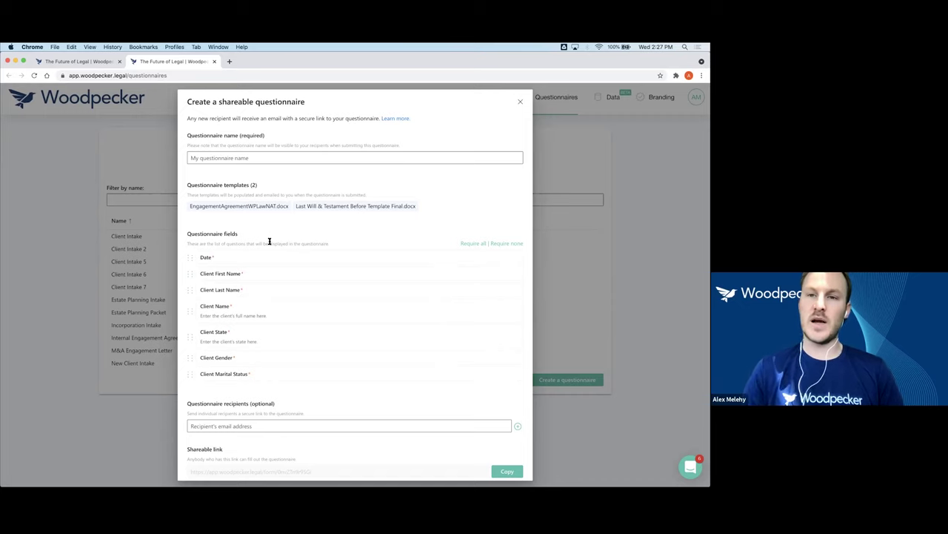
left_click(250, 158)
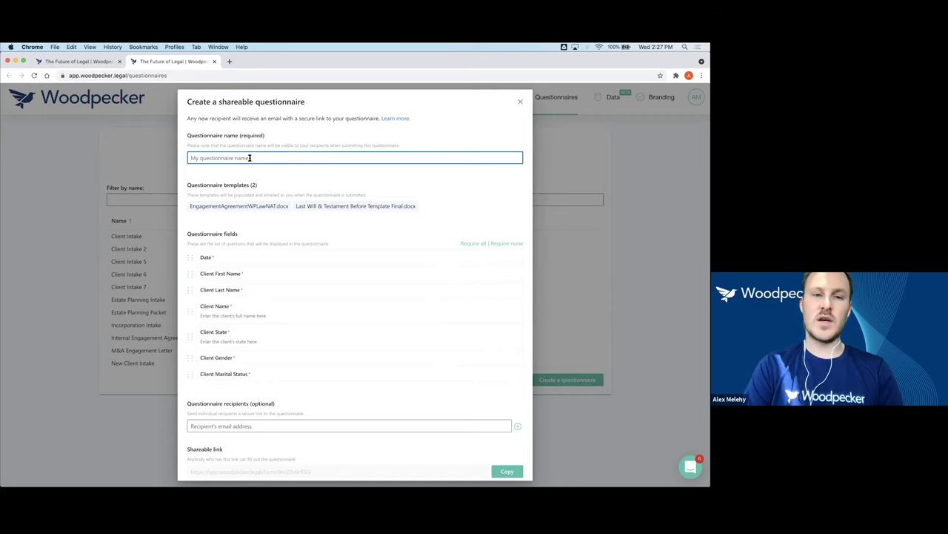
type("Client intake (wills")
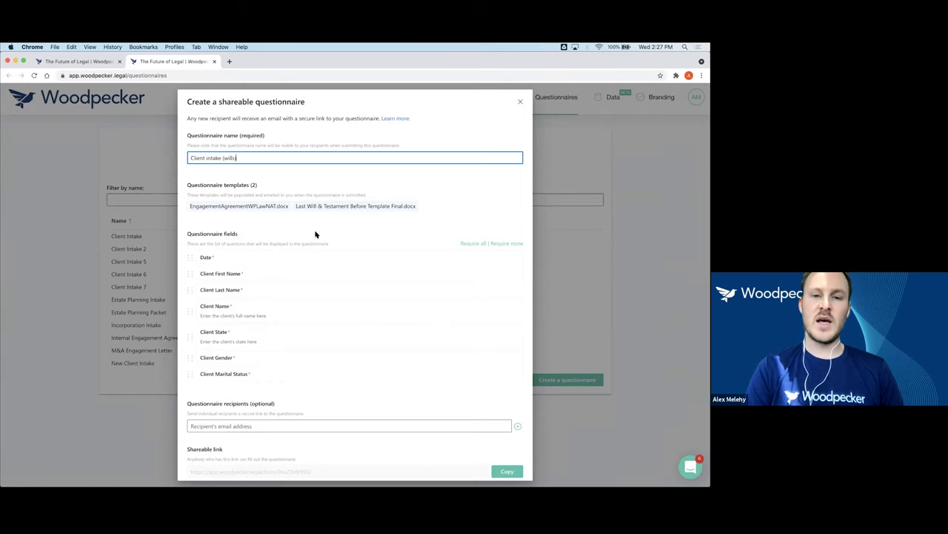
Relabel the Client First Name question as "Your First Name" and add the description "Please enter your first name."
scroll(345, 281, "down", 1)
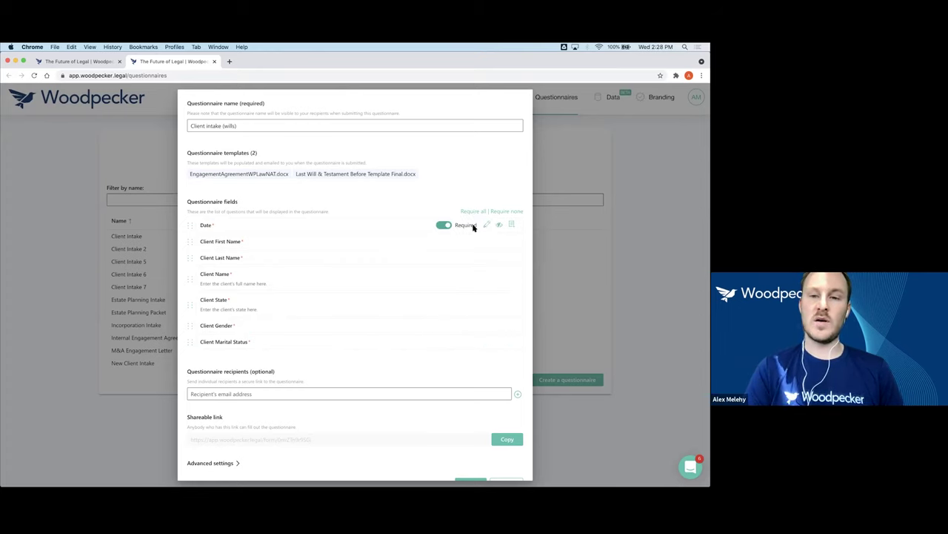
left_click(487, 241)
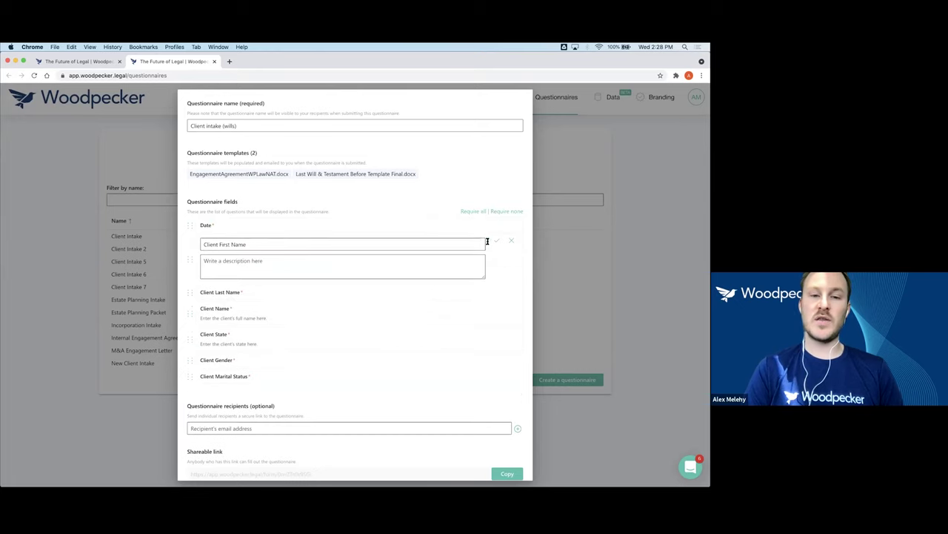
double_click(213, 243)
type("Your")
left_click(223, 260)
type("Please ent")
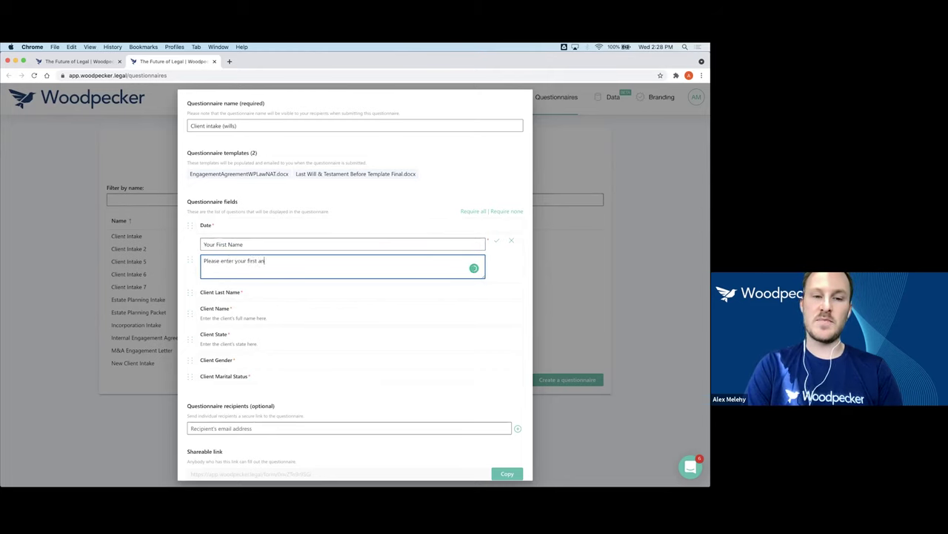
type("er your first name.")
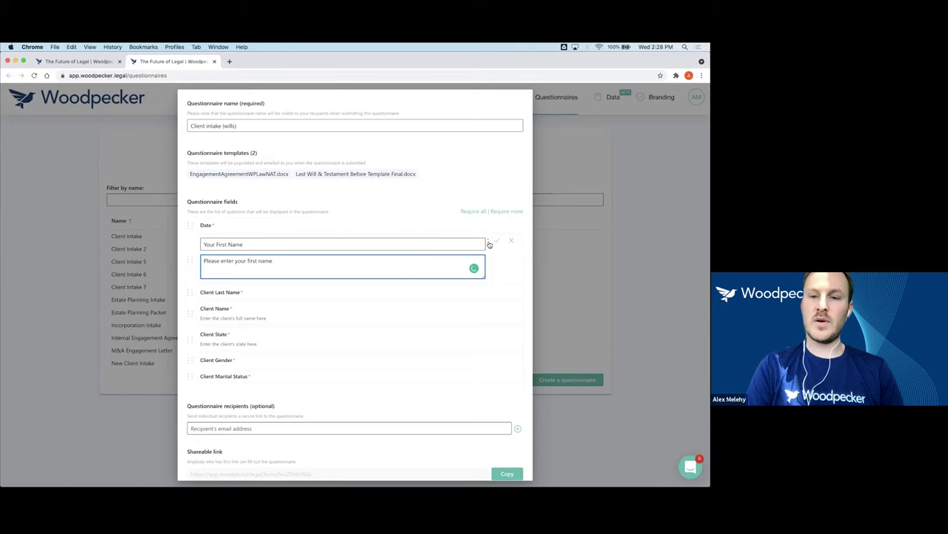
left_click(497, 241)
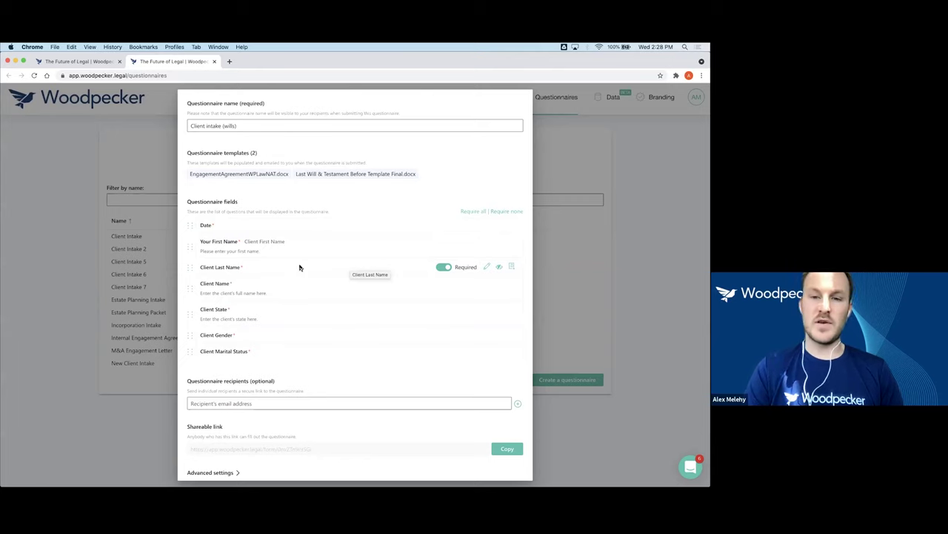
Insert a section above the Client Name question and title it "Personal Information"
scroll(374, 274, "down", 1)
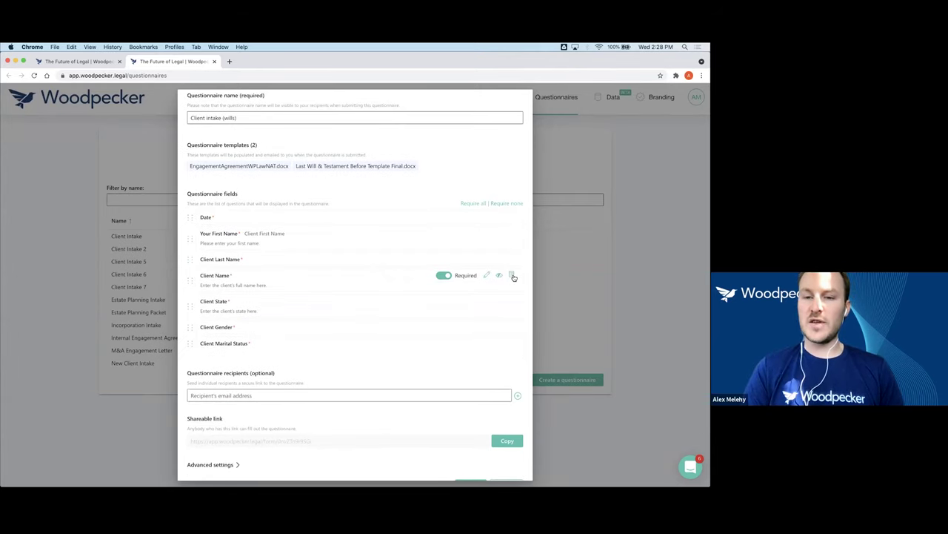
left_click(513, 276)
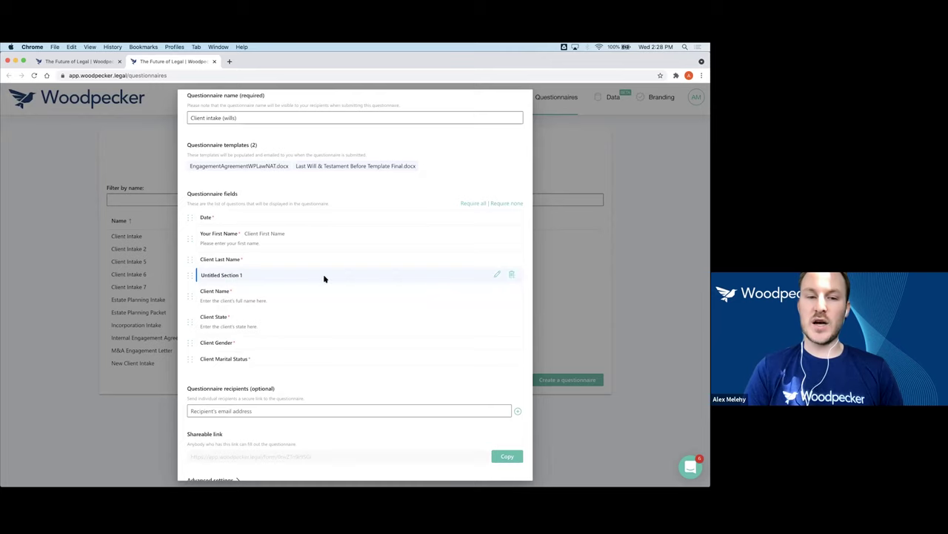
left_click(497, 275)
left_click(377, 273)
key("super+a")
type("PO")
type("rsonal Information")
left_click(497, 276)
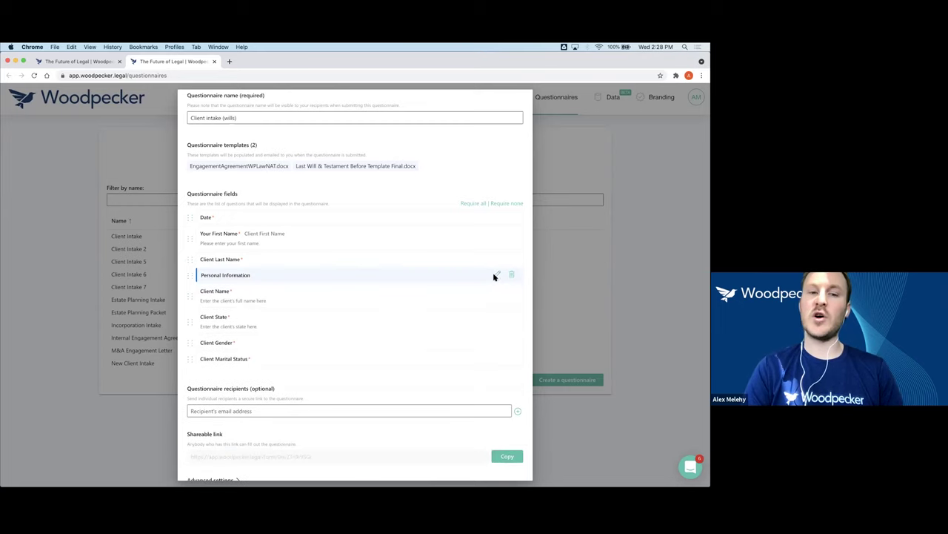
Copy the questionnaire's shareable link, leaving the optional recipient's email address empty
scroll(384, 309, "down", 1)
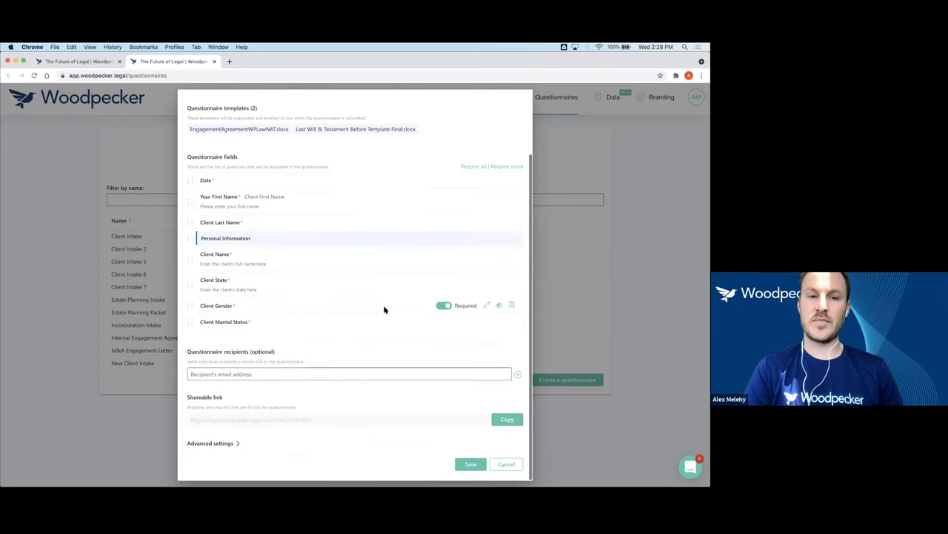
left_click(264, 374)
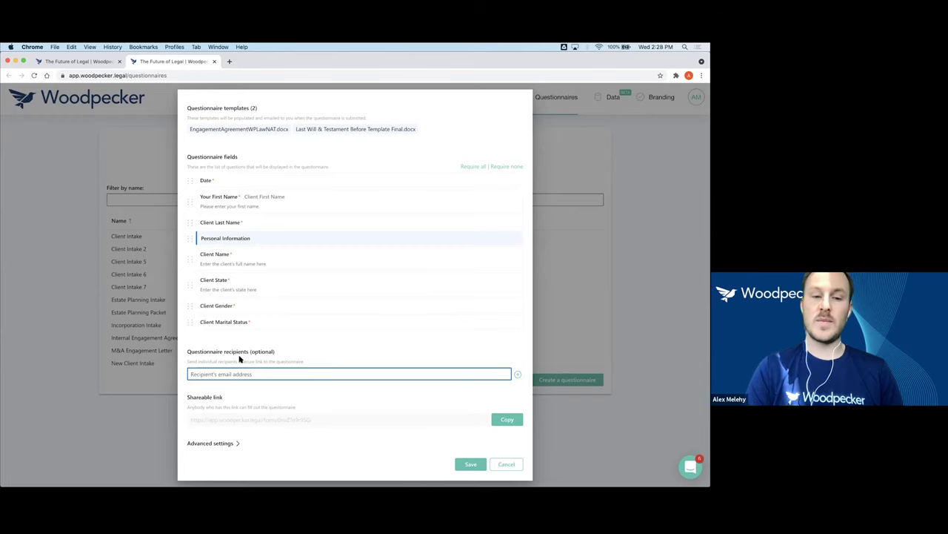
left_click(506, 421)
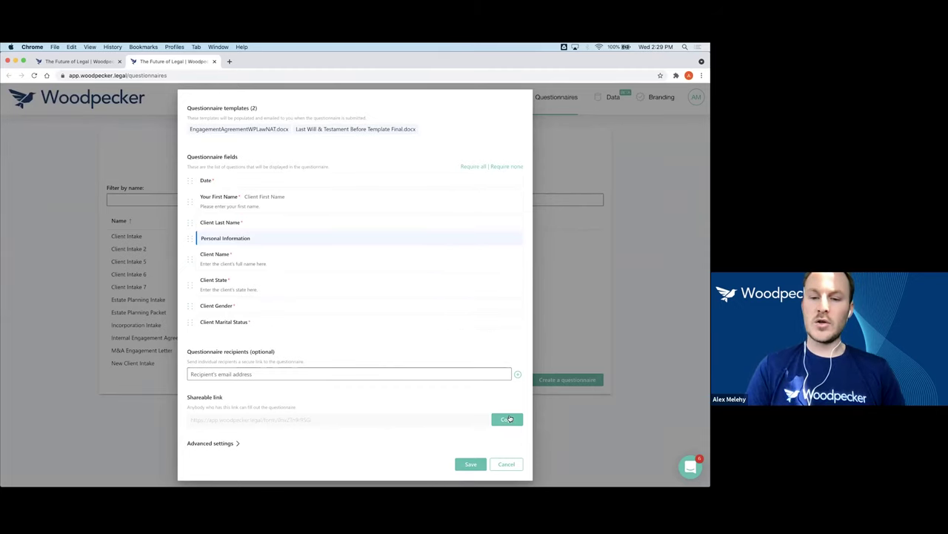
Copy the questionnaire's shareable link, save the questionnaire, and open the link in a new browser tab
left_click(510, 419)
left_click(470, 464)
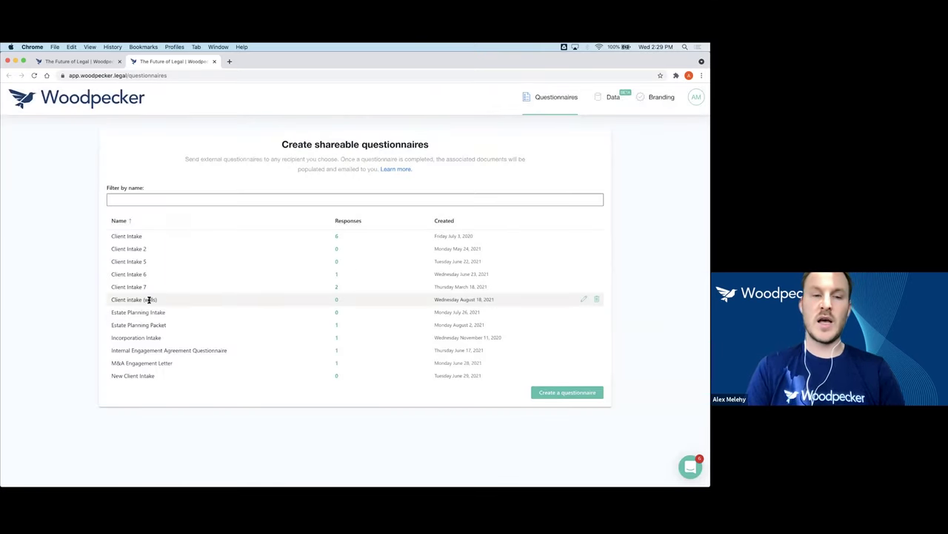
key("super+t")
key("super+v")
key("Return")
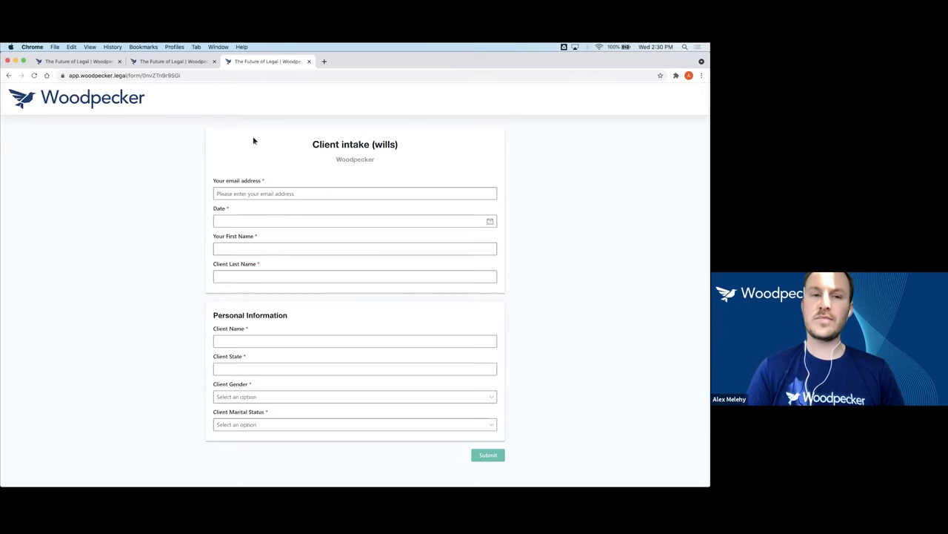
Return to the questionnaire list and view the submitted responses for the "Client Intake" questionnaire
left_click(169, 63)
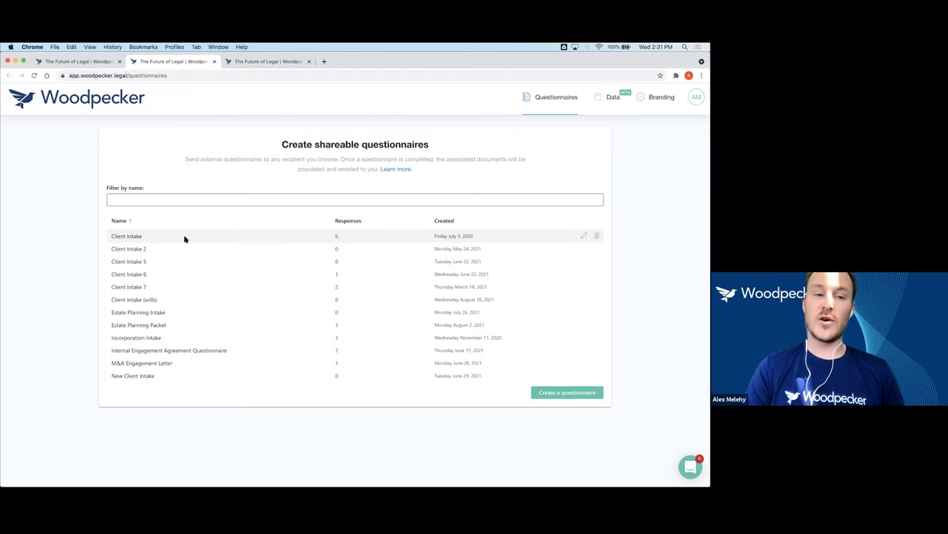
left_click(336, 237)
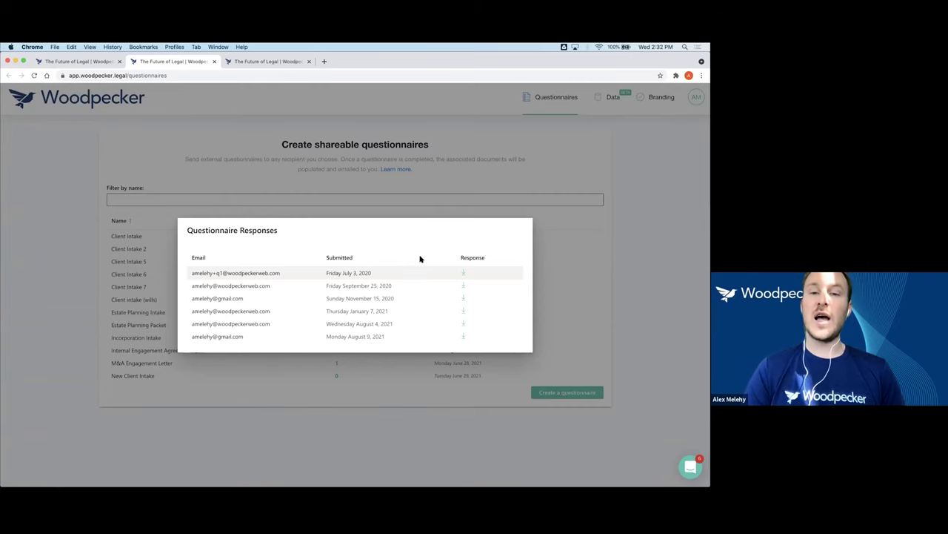
left_click(463, 191)
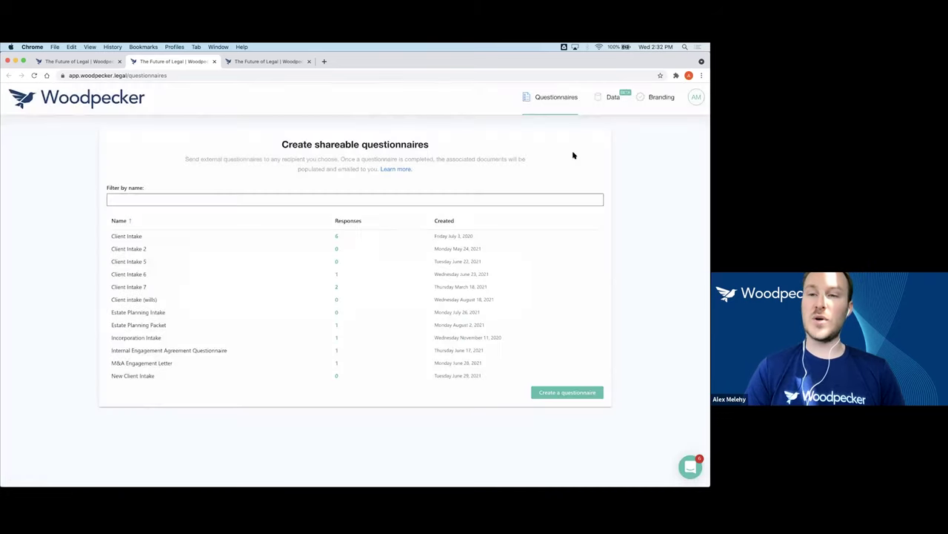
Go to data management and show every available field as a column in the records table
left_click(606, 109)
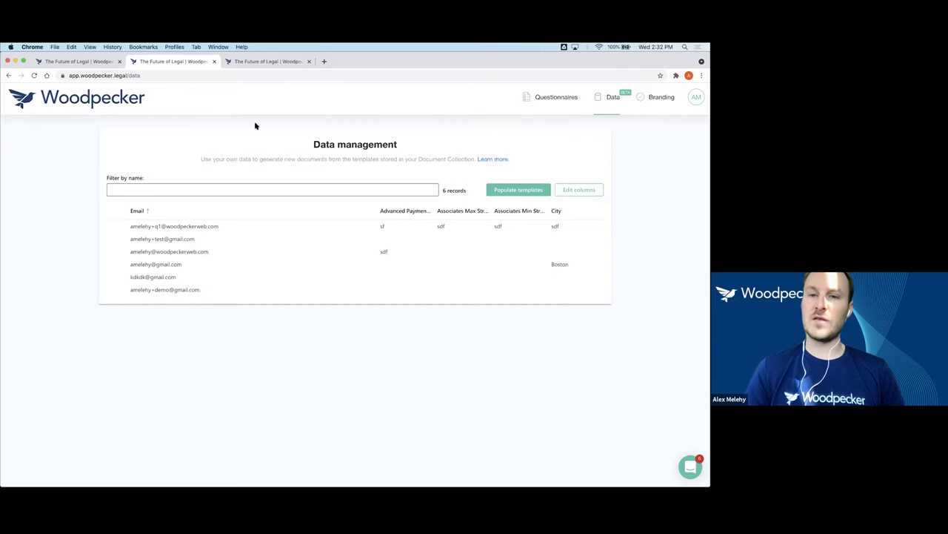
left_click(580, 189)
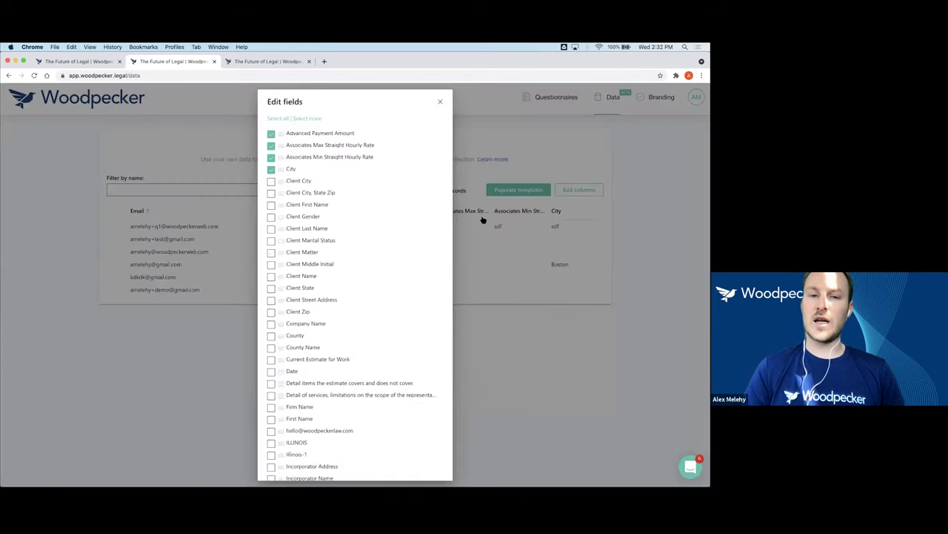
left_click(276, 119)
scroll(345, 401, "down", 15)
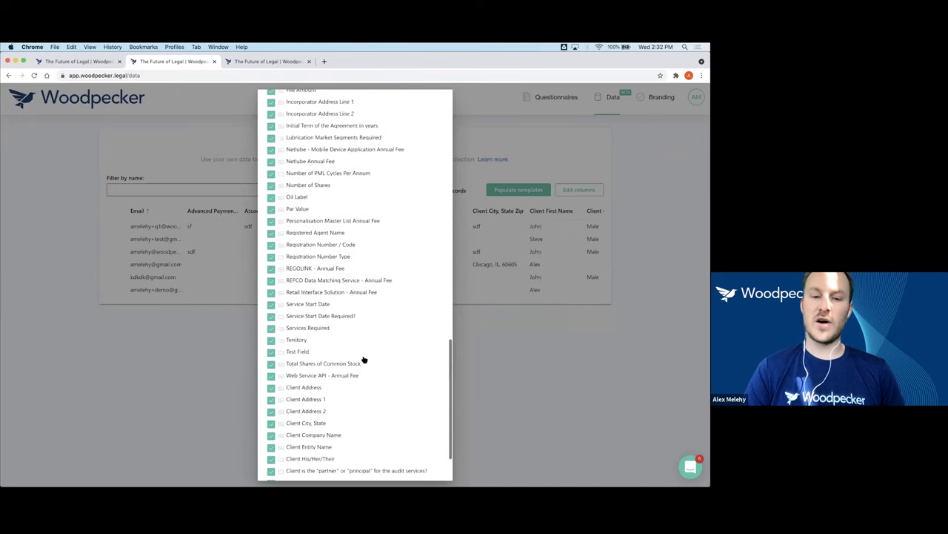
left_click(353, 463)
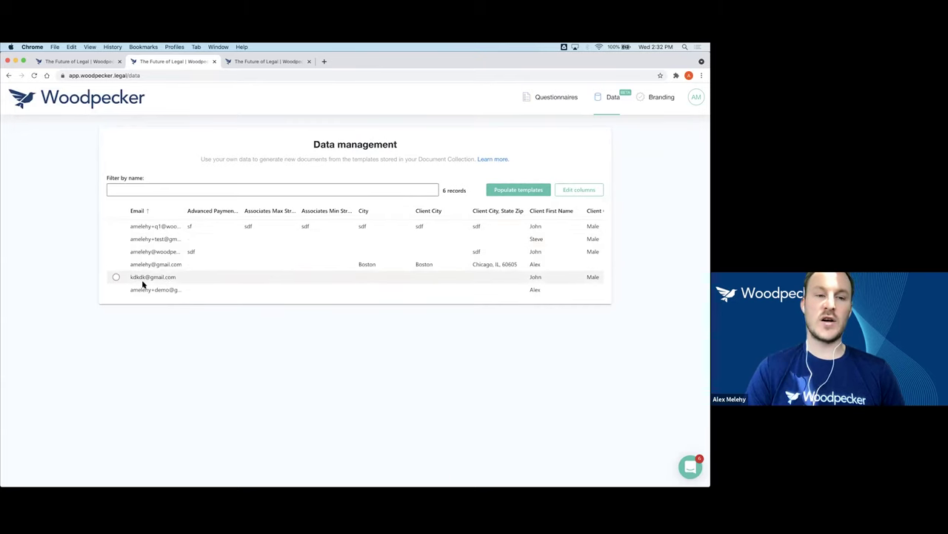
Select all data records and generate from the first EngagementAgreementWPLawNAT.docx, filtering the templates by "engag"
left_click(116, 212)
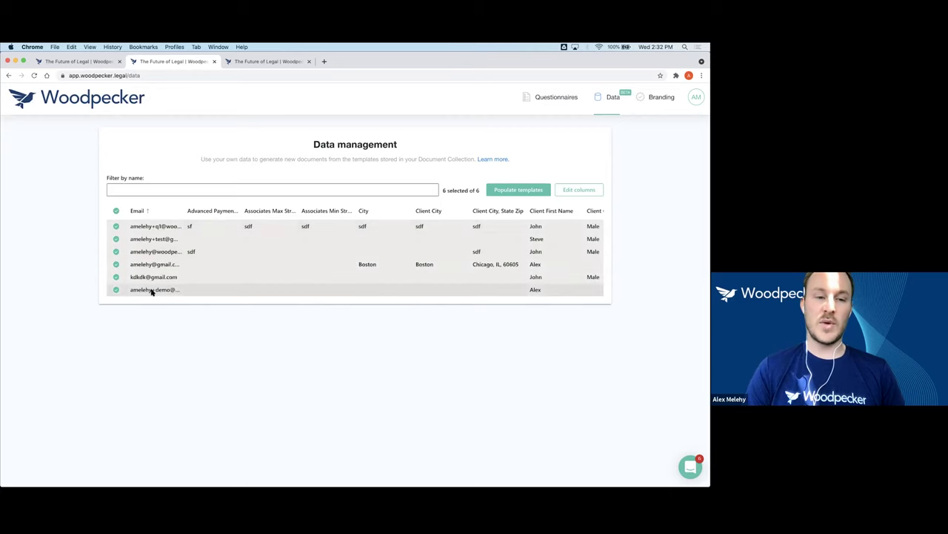
left_click(516, 193)
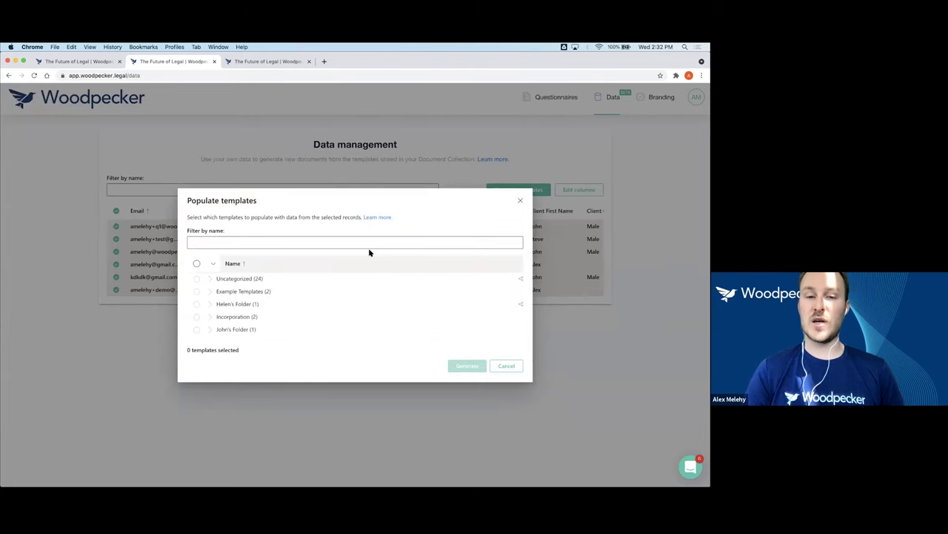
left_click(359, 244)
type("engag")
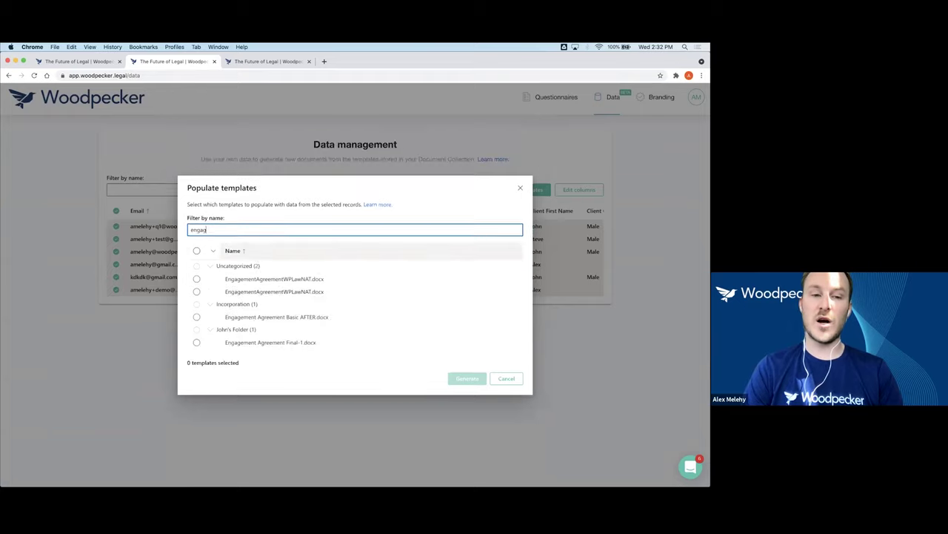
left_click(296, 279)
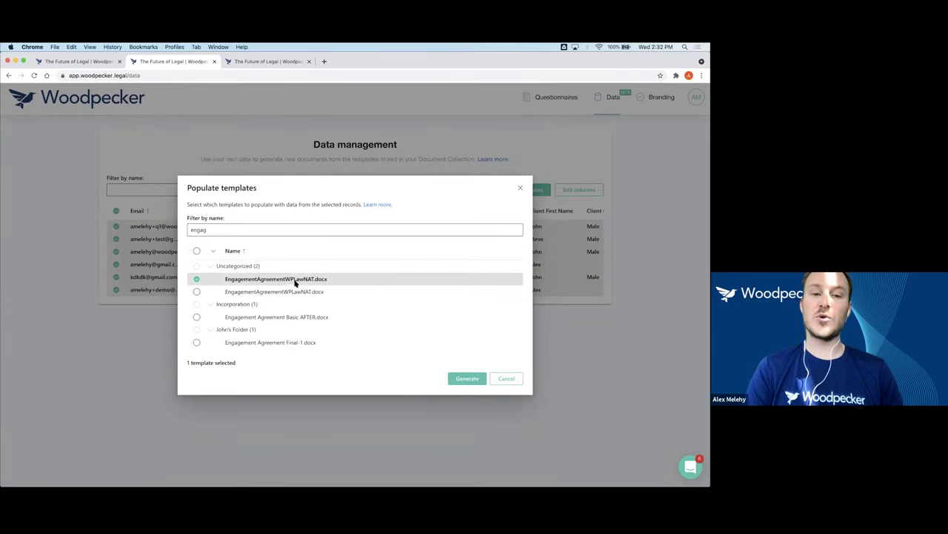
left_click(469, 379)
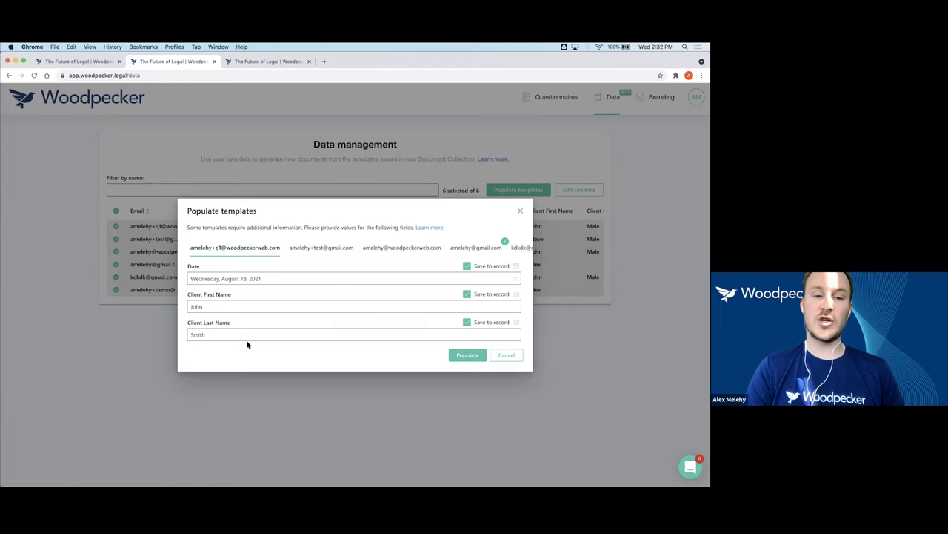
Check the second and third records' field values, populate the template for all selected records, and clear the record selection
left_click(300, 249)
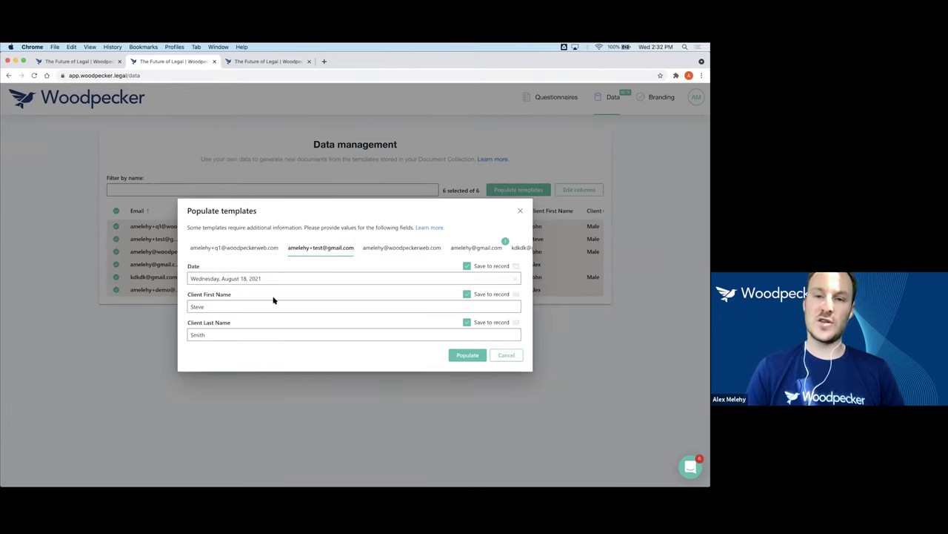
left_click(389, 252)
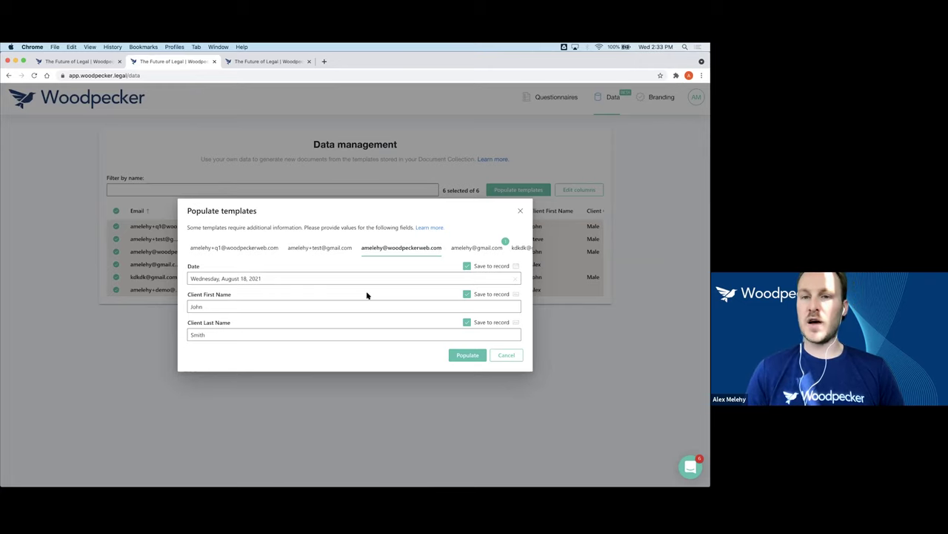
left_click(466, 356)
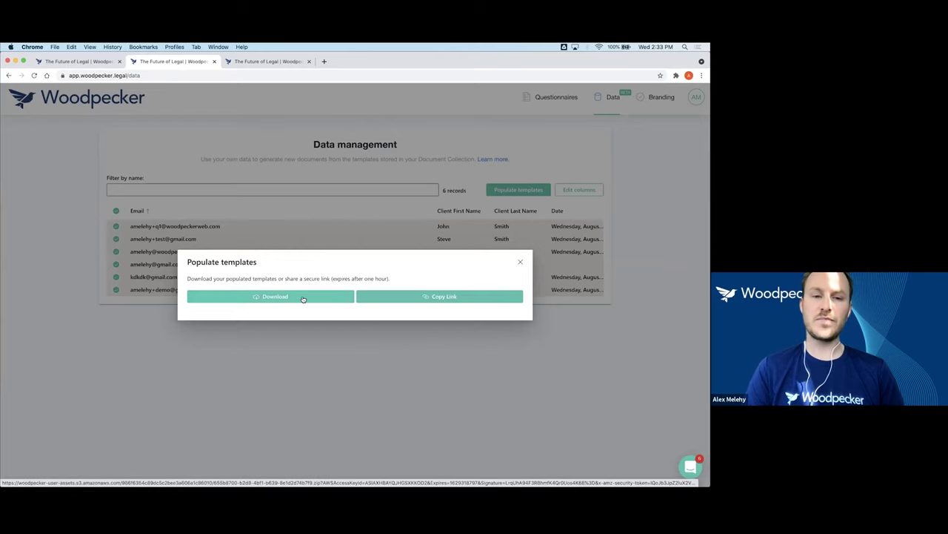
left_click(520, 264)
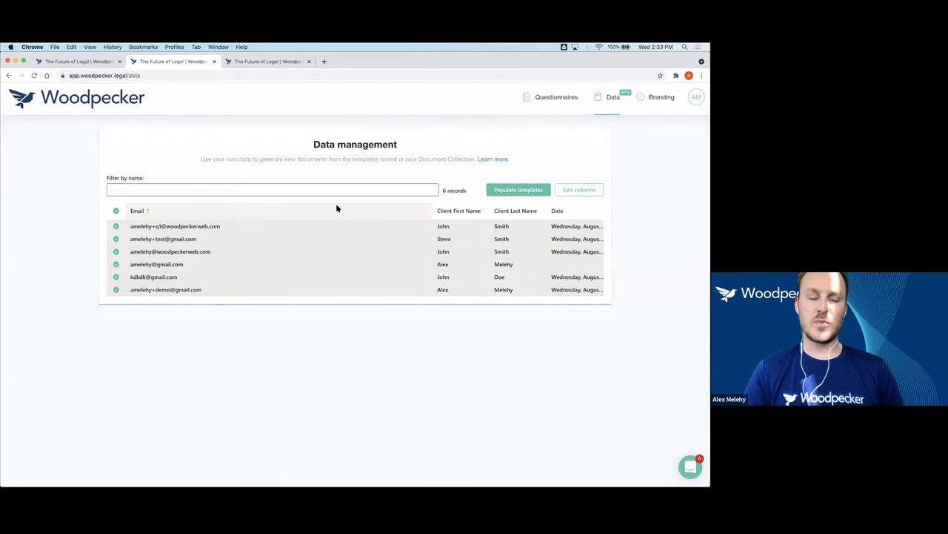
left_click(115, 211)
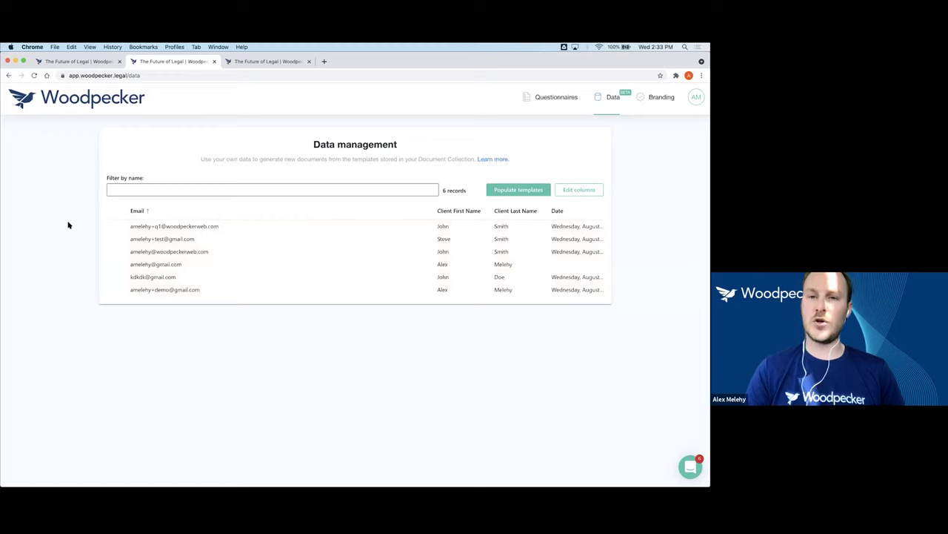